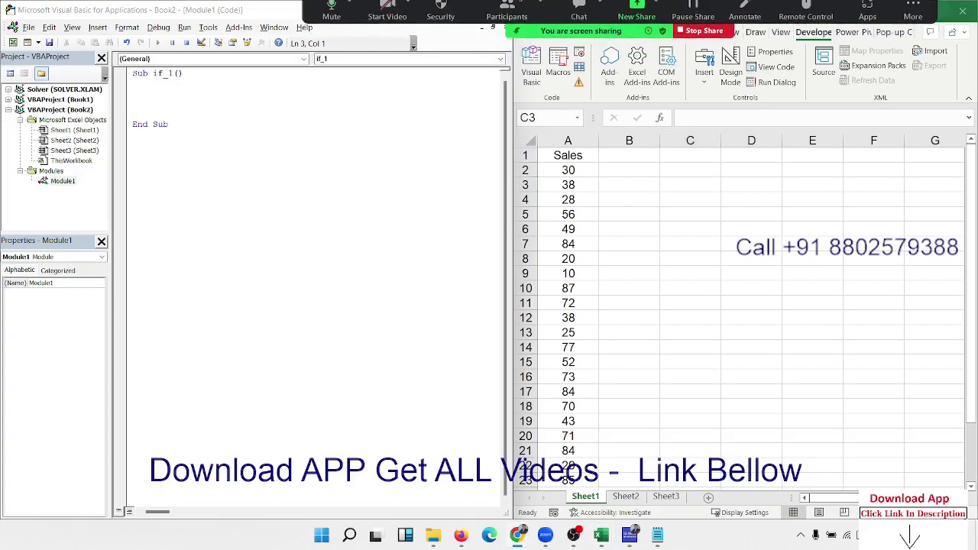
On the Sales sheet, enter >50 in C2, 500 in D2 and the heading INC in B1
{"action": "left_click", "coordinate": [725, 190]}
{"action": "left_click", "coordinate": [694, 187]}
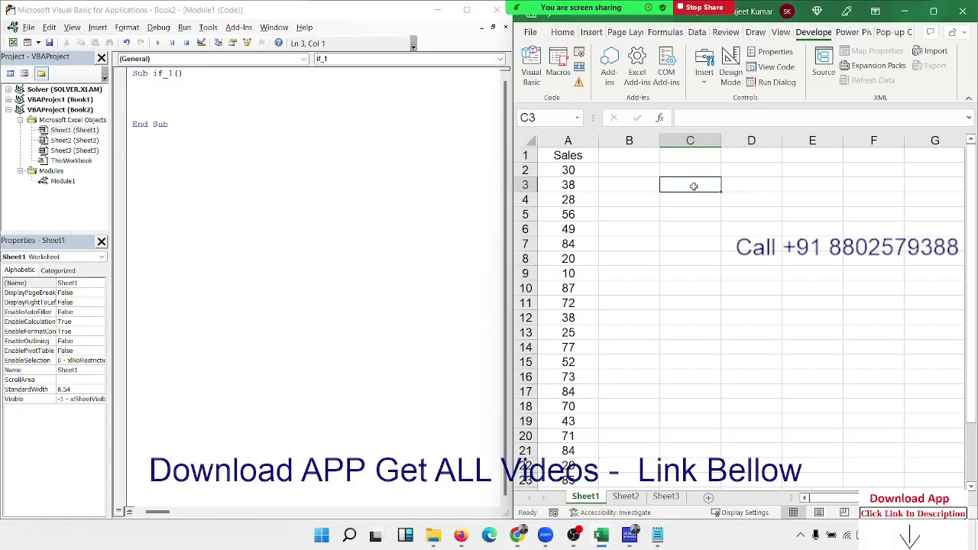
{"action": "type", "text": "0-"}
{"action": "key", "text": "Escape"}
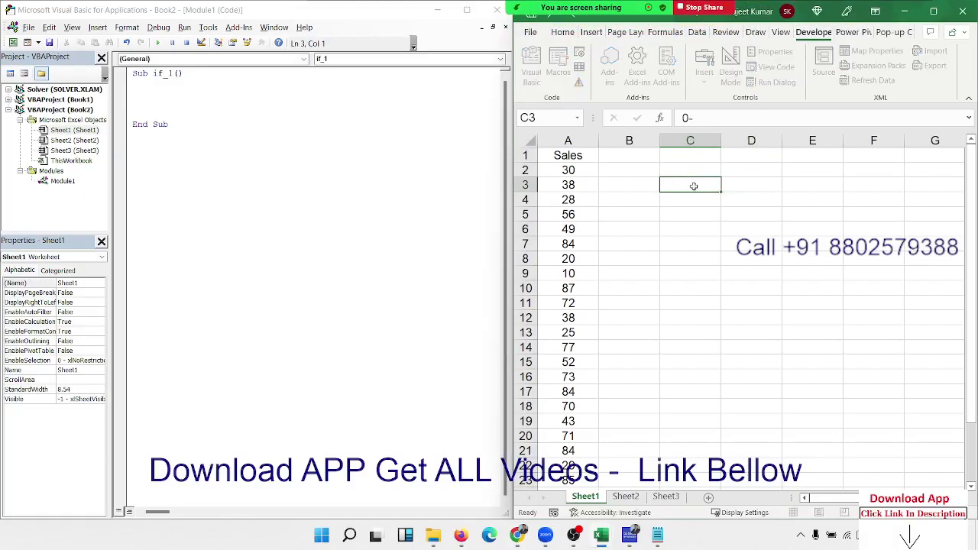
{"action": "key", "text": "Up"}
{"action": "type", "text": ">"}
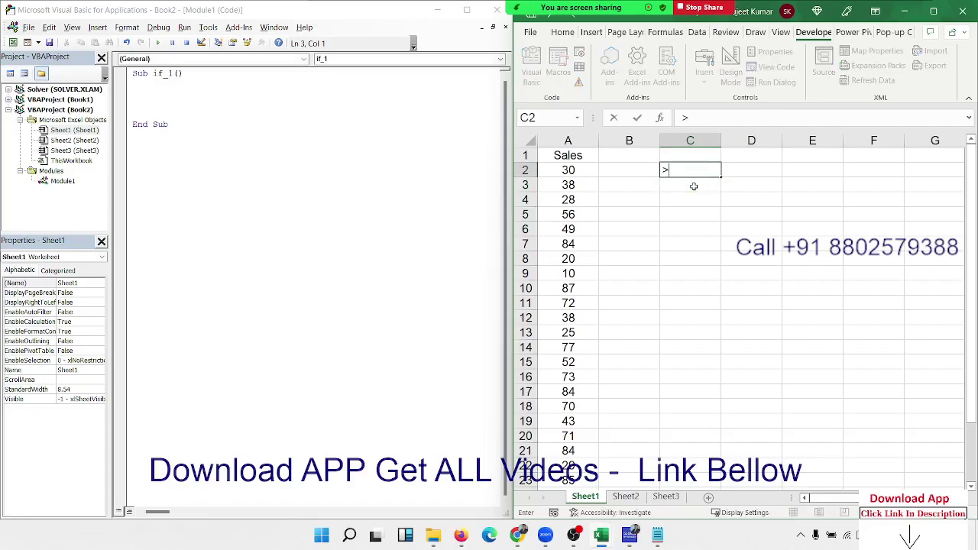
{"action": "type", "text": "50"}
{"action": "key", "text": "Tab"}
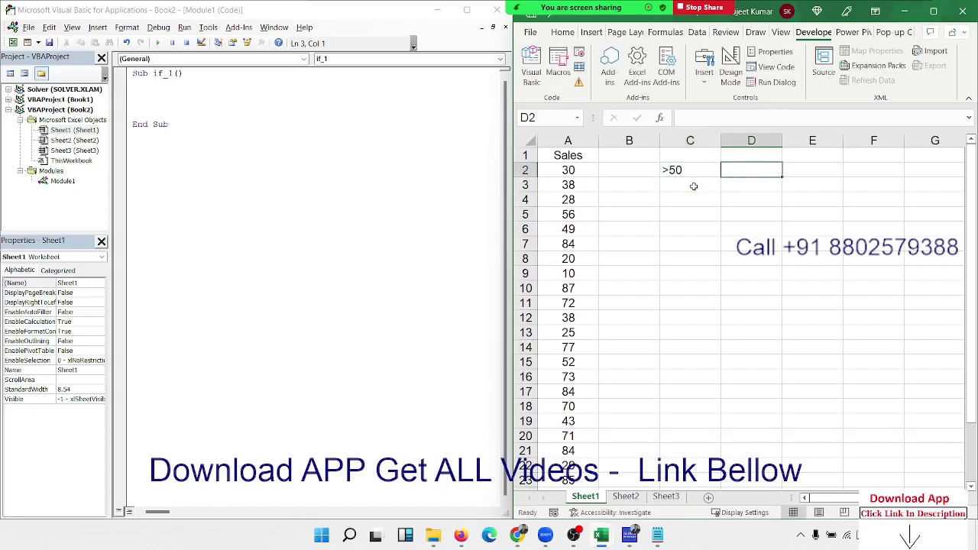
{"action": "type", "text": "500"}
{"action": "key", "text": "Left"}
{"action": "key", "text": "Left"}
{"action": "key", "text": "Up"}
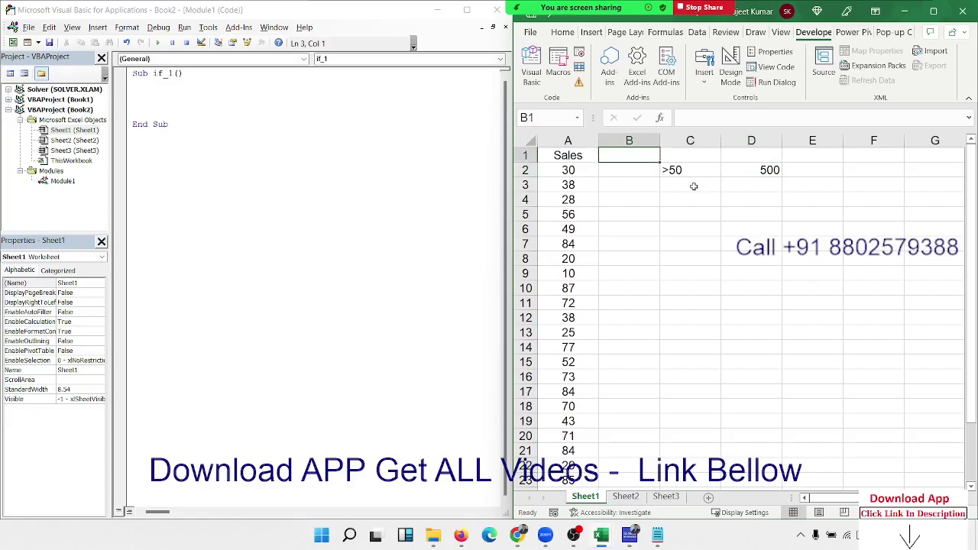
{"action": "type", "text": "INC"}
{"action": "key", "text": "Return"}
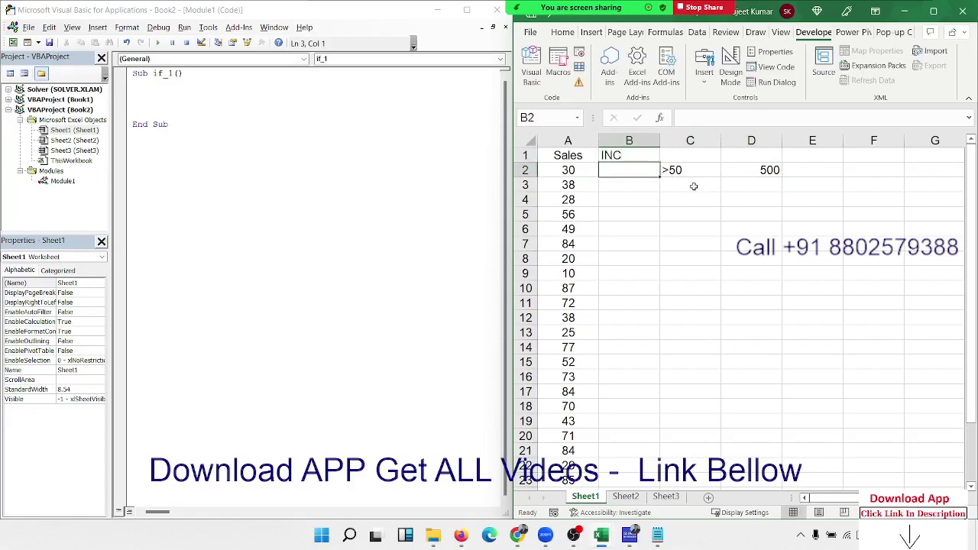
Add the line If Range("A2").Value >= 50 Then Range("B2").Value = 500 inside if_1
{"action": "left_click", "coordinate": [163, 94]}
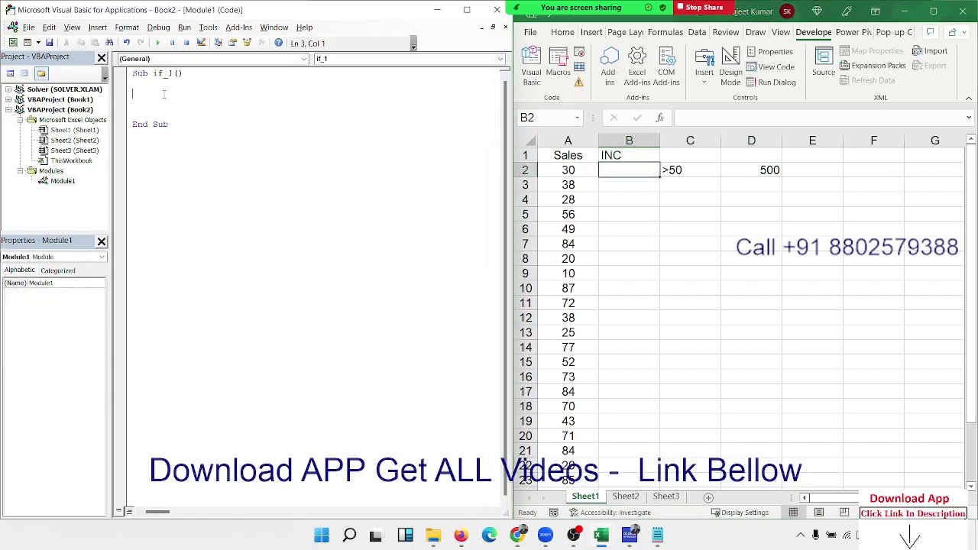
{"action": "key", "text": "Return"}
{"action": "type", "text": "if ra"}
{"action": "type", "text": "nge("}
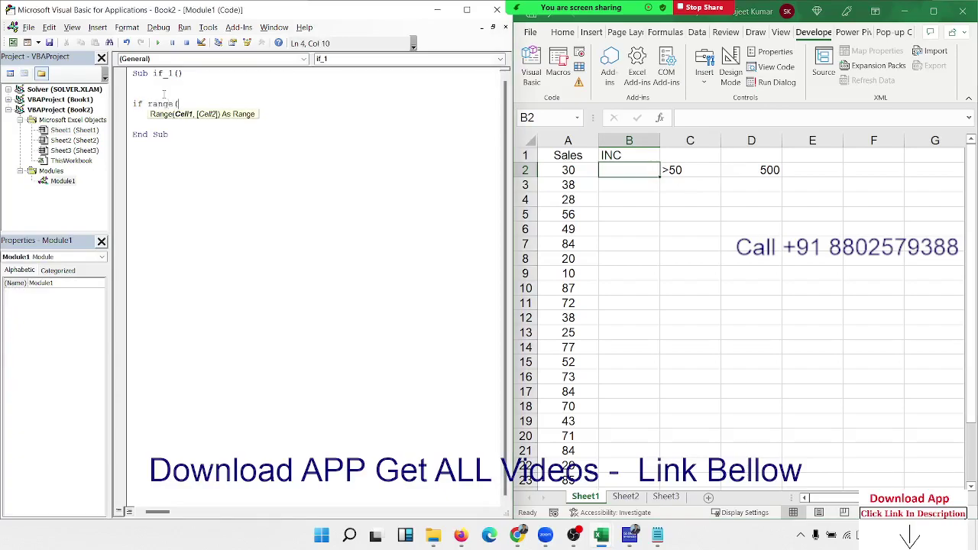
{"action": "type", "text": "\"B"}
{"action": "key", "text": "BackSpace"}
{"action": "type", "text": "A"}
{"action": "type", "text": "2\").v"}
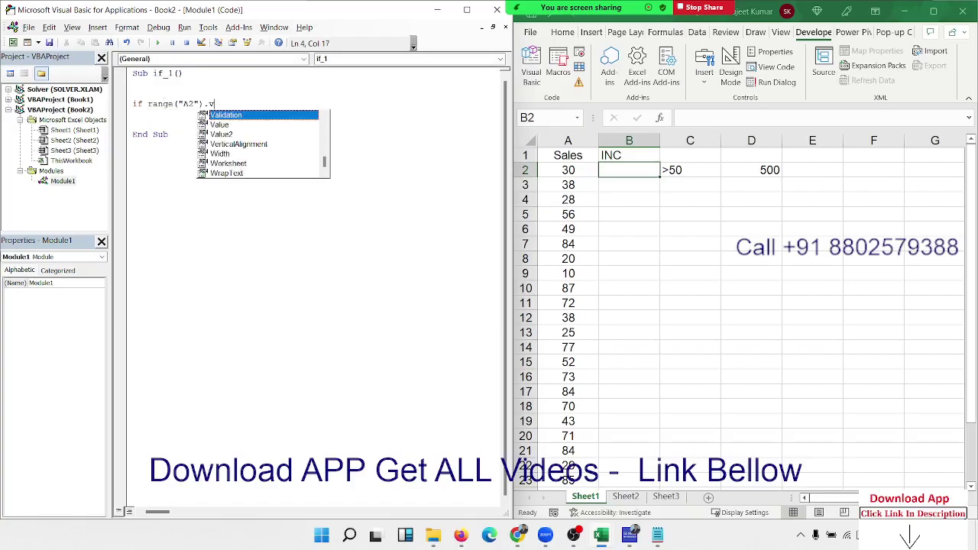
{"action": "type", "text": "alue >"}
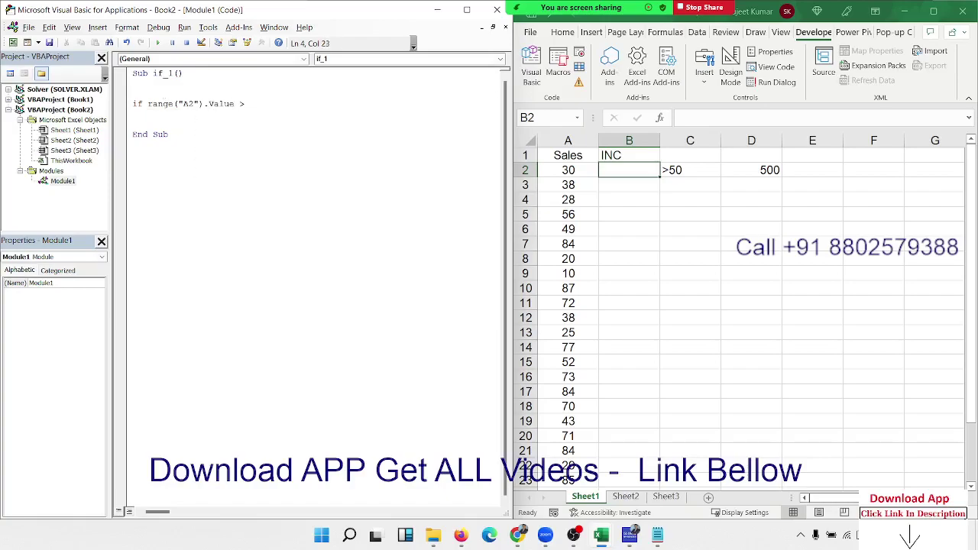
{"action": "type", "text": "=5"}
{"action": "type", "text": "0 then "}
{"action": "type", "text": "range"}
{"action": "type", "text": "("}
{"action": "type", "text": "C"}
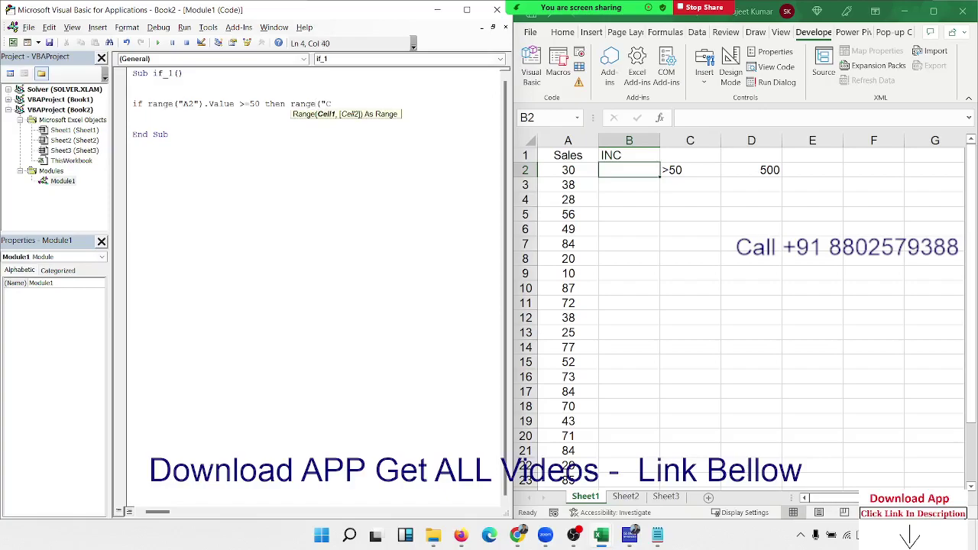
{"action": "key", "text": "BackSpace"}
{"action": "type", "text": "B2"}
{"action": "type", "text": "\")."}
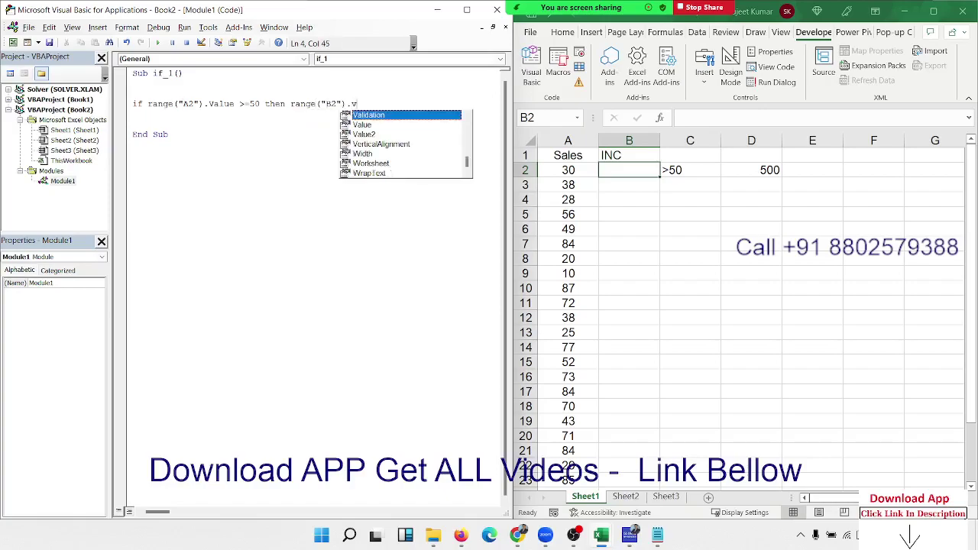
{"action": "type", "text": "v"}
{"action": "key", "text": "Tab"}
{"action": "type", "text": "= "}
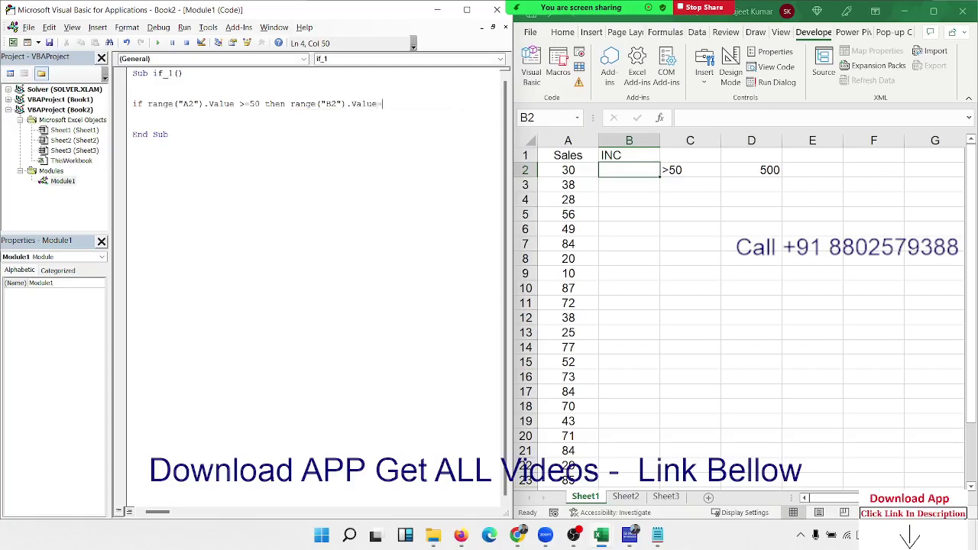
{"action": "type", "text": "500"}
{"action": "key", "text": "Return"}
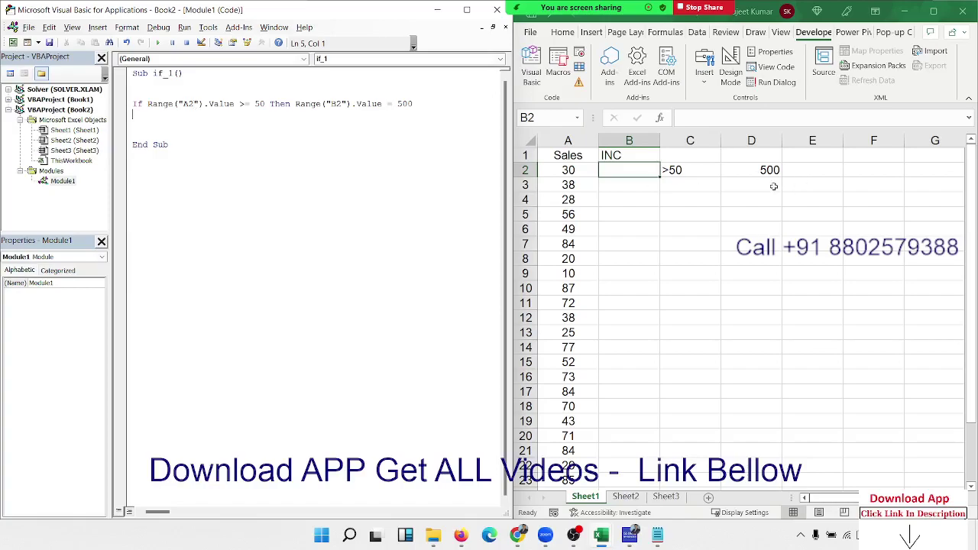
Enter 65 in A2 and run if_1 so B2 receives 500
{"action": "left_click", "coordinate": [572, 172]}
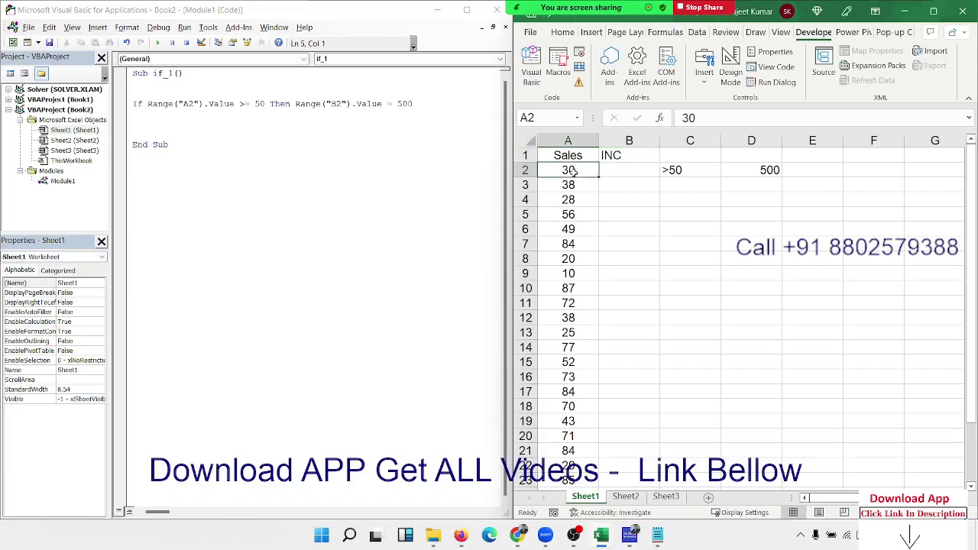
{"action": "type", "text": "65"}
{"action": "left_click", "coordinate": [572, 185]}
{"action": "left_click", "coordinate": [183, 168]}
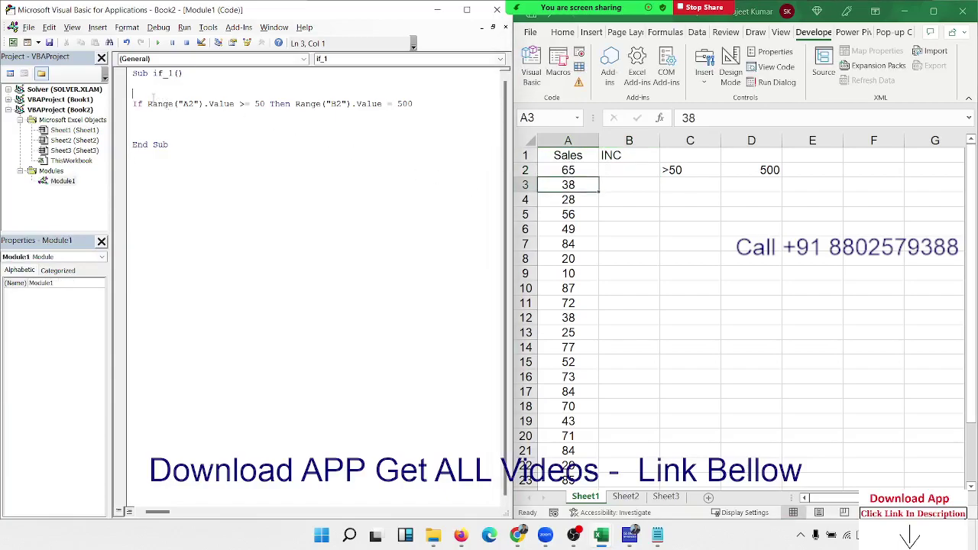
{"action": "left_click", "coordinate": [157, 43]}
Jump to the last Sales value in column A and back to the top
{"action": "left_click", "coordinate": [571, 185]}
{"action": "key", "text": "ctrl+Down"}
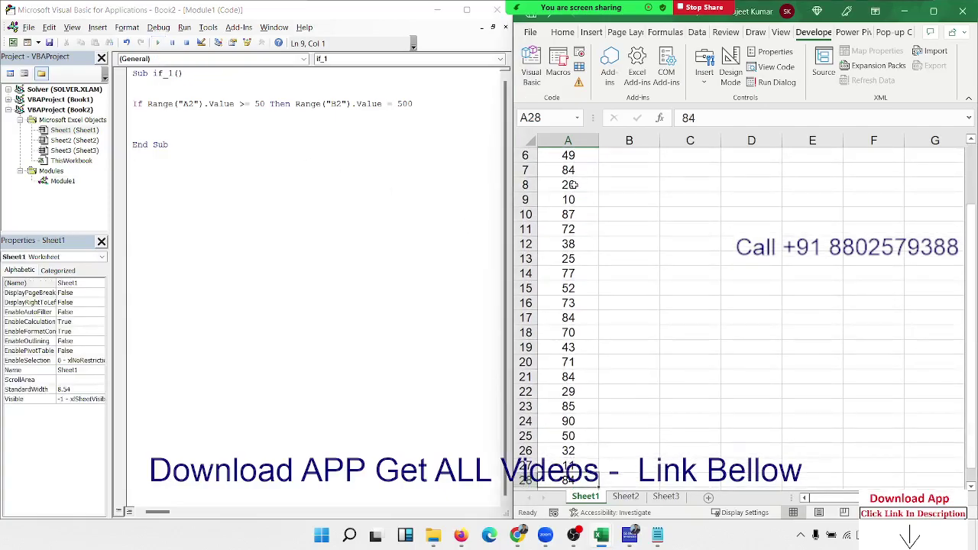
{"action": "key", "text": "ctrl+Up"}
Wrap the If line in a For i = 2 To 28 … Next i loop
{"action": "left_click", "coordinate": [170, 93]}
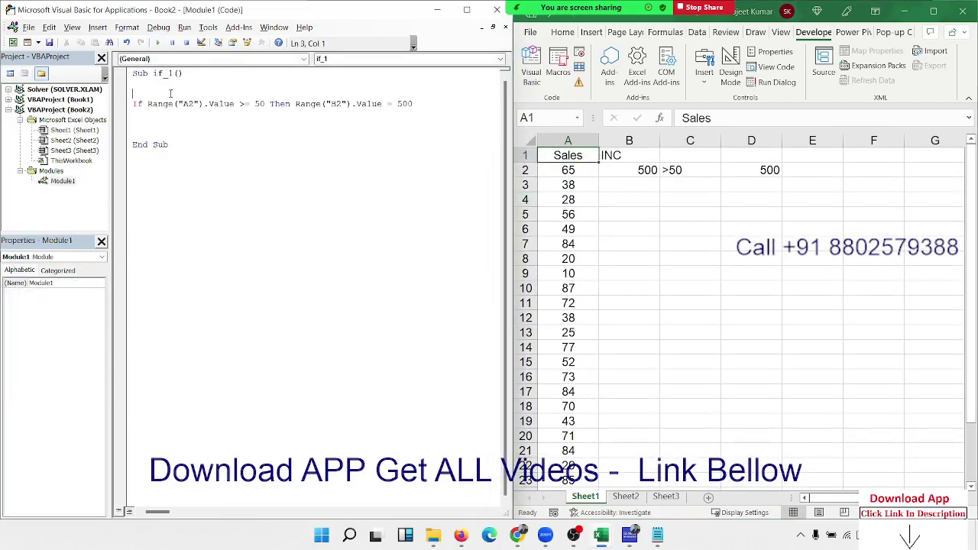
{"action": "key", "text": "Return"}
{"action": "key", "text": "Up"}
{"action": "type", "text": "f"}
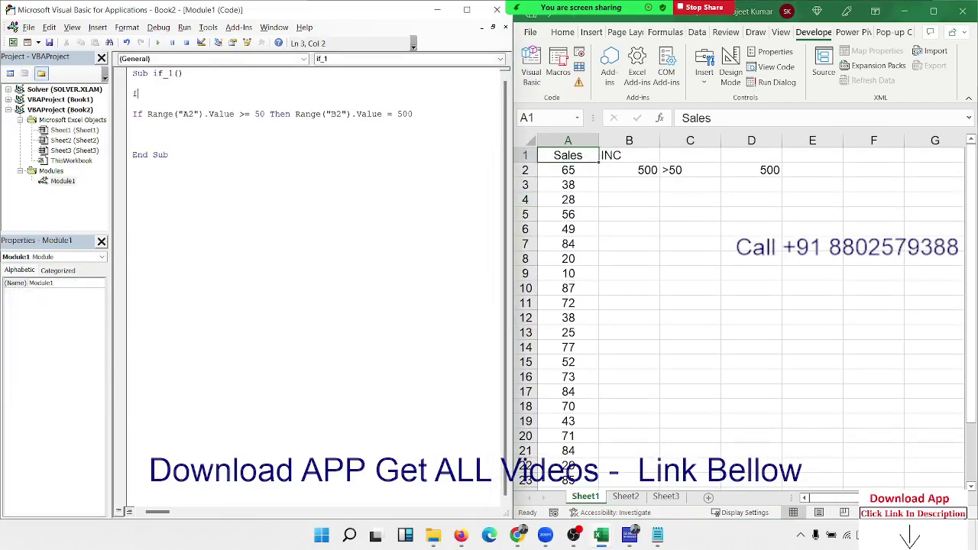
{"action": "type", "text": "or i = "}
{"action": "type", "text": "2 t"}
{"action": "type", "text": "o 28"}
{"action": "left_click", "coordinate": [133, 135]}
{"action": "type", "text": "next "}
{"action": "type", "text": "i"}
Confirm the Sales data ends at A28, then return to the top of the sheet
{"action": "left_click", "coordinate": [568, 170]}
{"action": "key", "text": "ctrl+Down"}
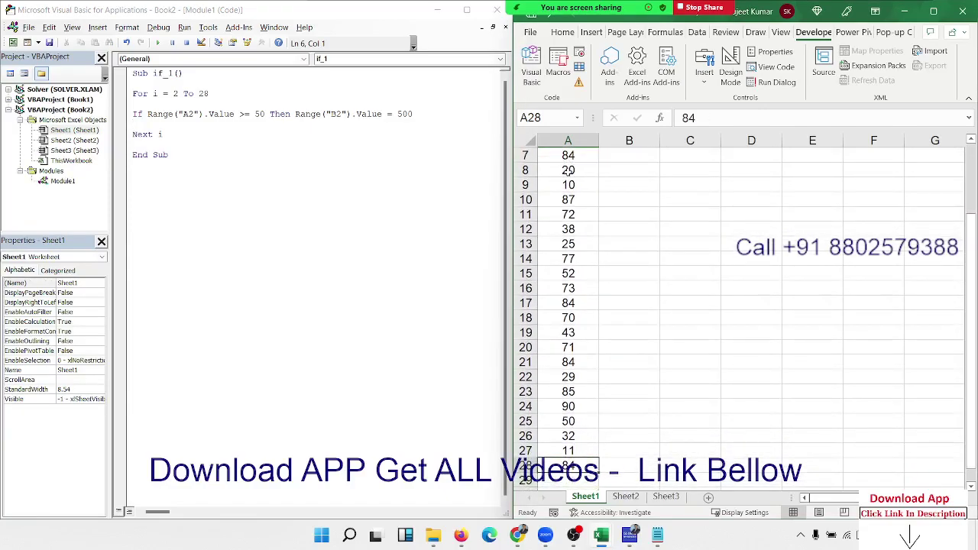
{"action": "key", "text": "ctrl+Up"}
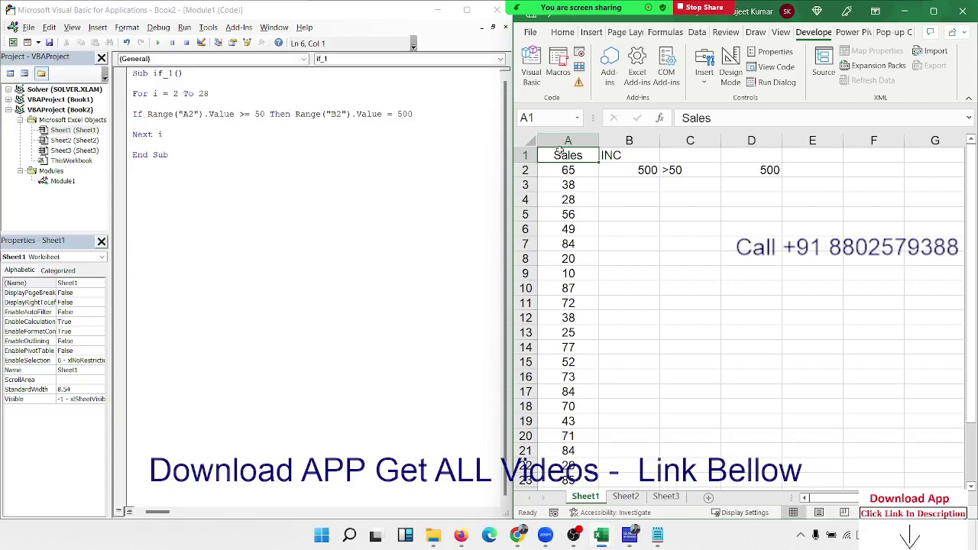
Replace the loop end 28 with Range("a65000").End(xlUp).Row
{"action": "double_click", "coordinate": [203, 93]}
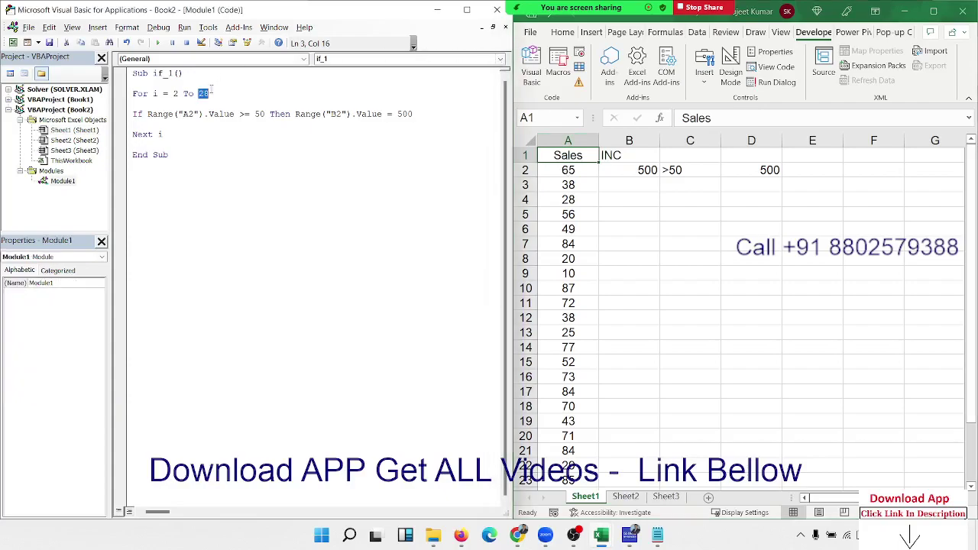
{"action": "type", "text": "ran"}
{"action": "type", "text": "ge(\""}
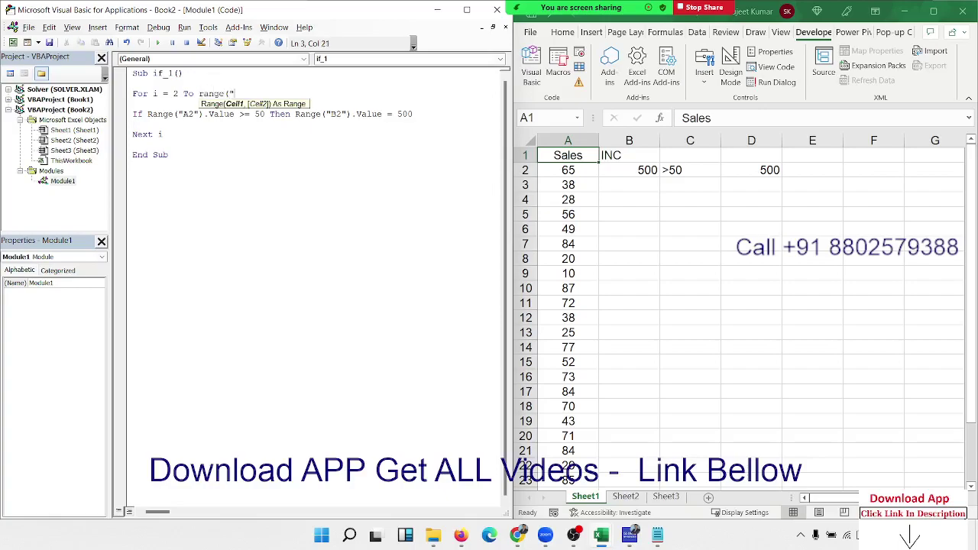
{"action": "type", "text": "s"}
{"action": "key", "text": "BackSpace"}
{"action": "type", "text": "a650"}
{"action": "type", "text": "00\")"}
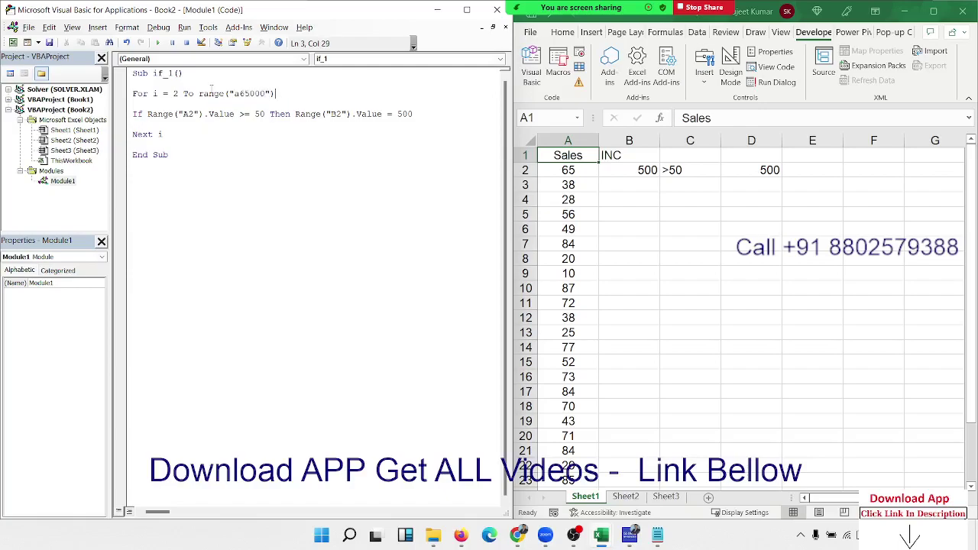
{"action": "type", "text": ".End("}
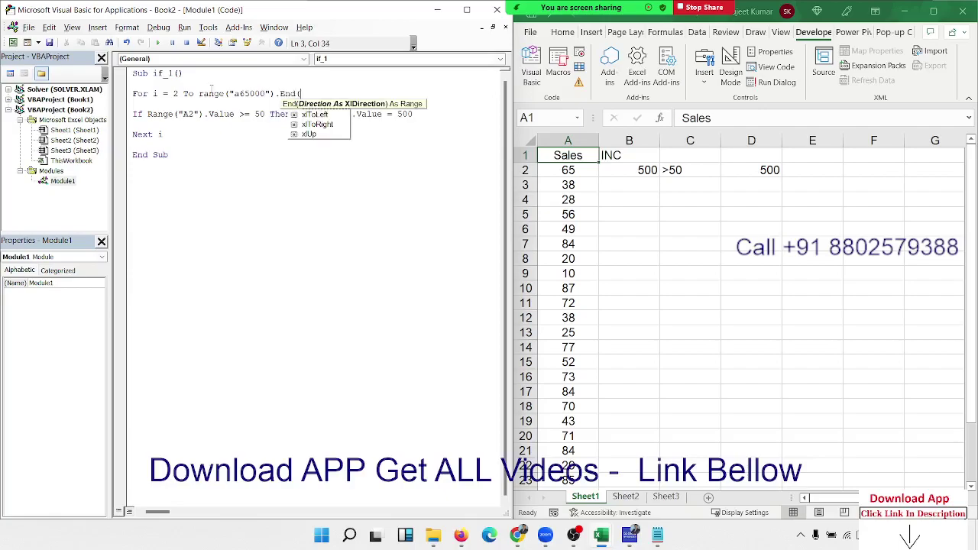
{"action": "key", "text": "Down"}
{"action": "key", "text": "Down"}
{"action": "key", "text": "Down"}
{"action": "key", "text": "Tab"}
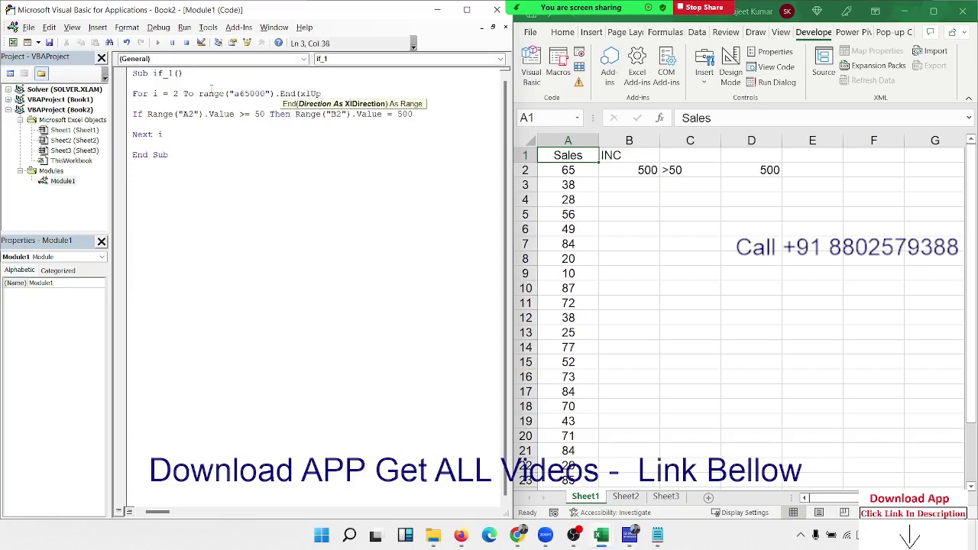
{"action": "type", "text": ").row"}
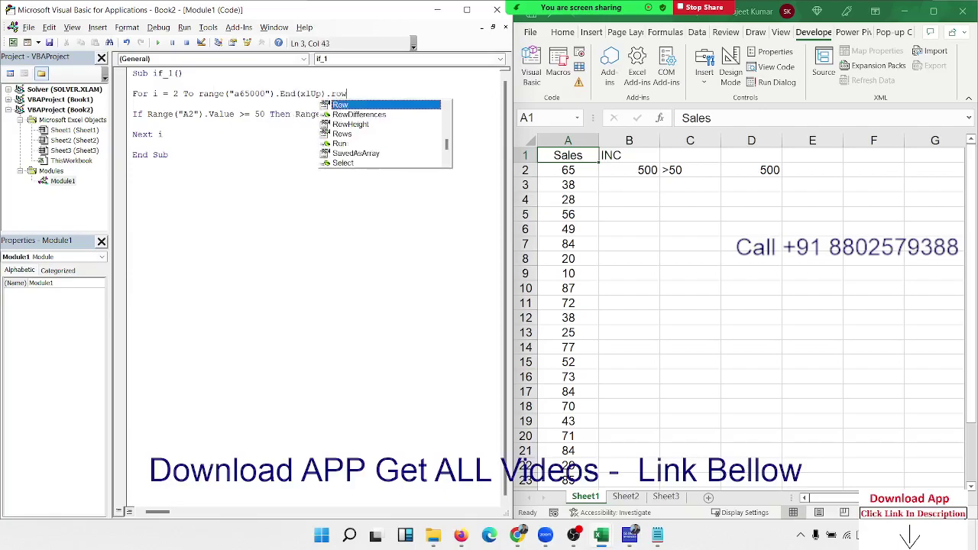
{"action": "key", "text": "Tab"}
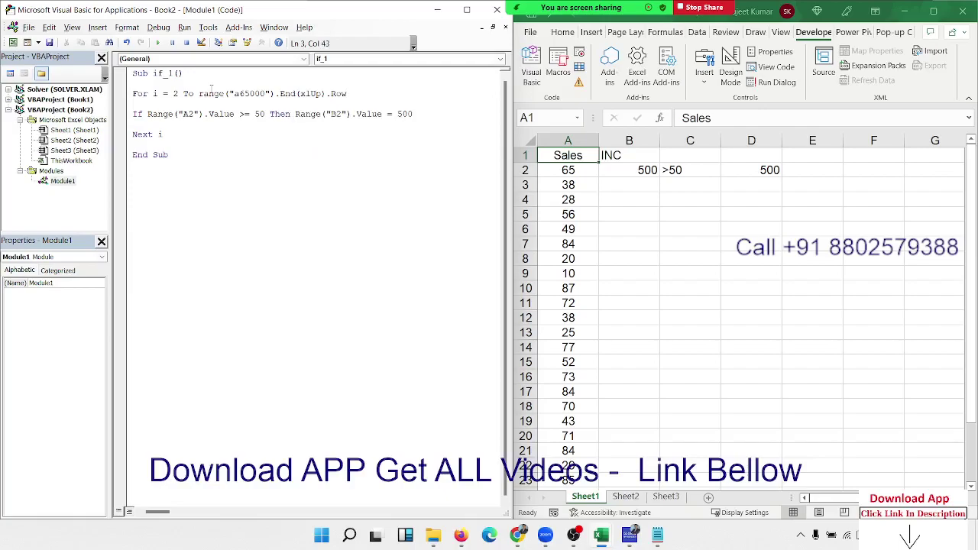
{"action": "left_click", "coordinate": [308, 162]}
Go to A65000 and jump up to the last filled Sales cell, A28
{"action": "left_click", "coordinate": [290, 114]}
{"action": "key", "text": "alt+F11"}
{"action": "type", "text": "a6"}
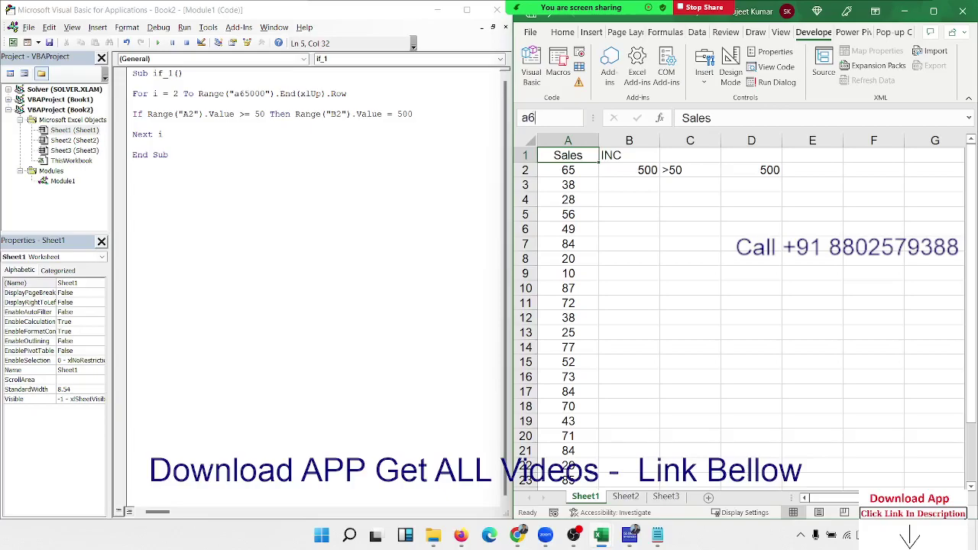
{"action": "type", "text": "5000"}
{"action": "key", "text": "Return"}
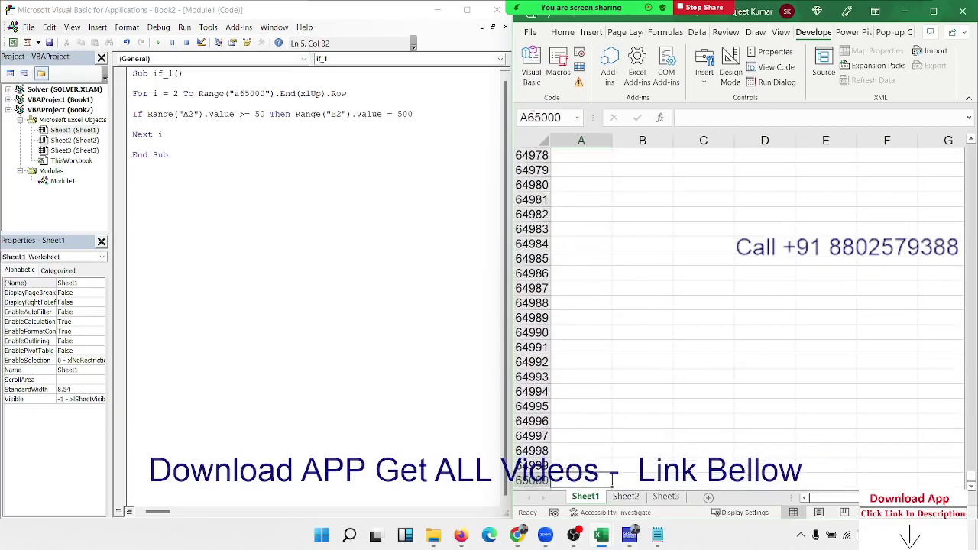
{"action": "key", "text": "ctrl+Up"}
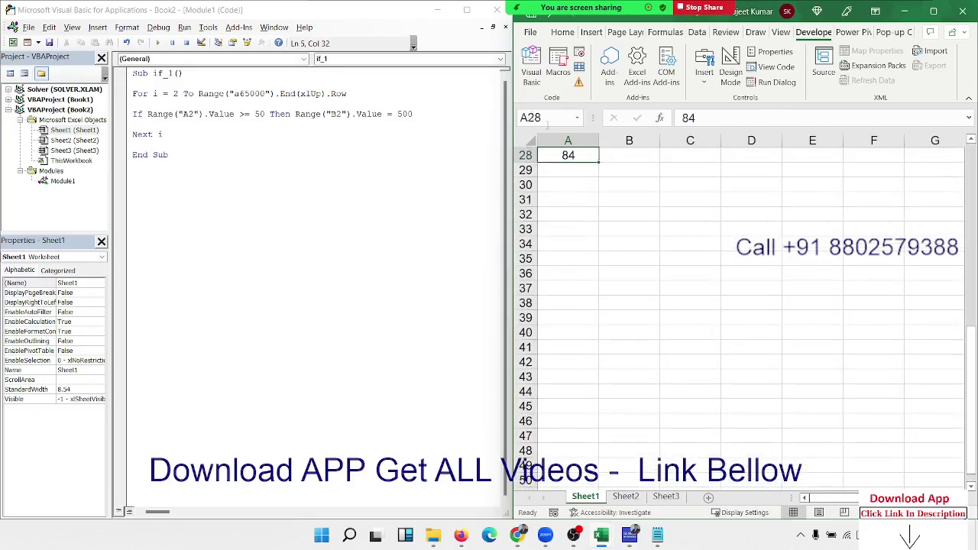
{"action": "scroll", "coordinate": [739, 321], "scroll_direction": "up", "scroll_amount": 9}
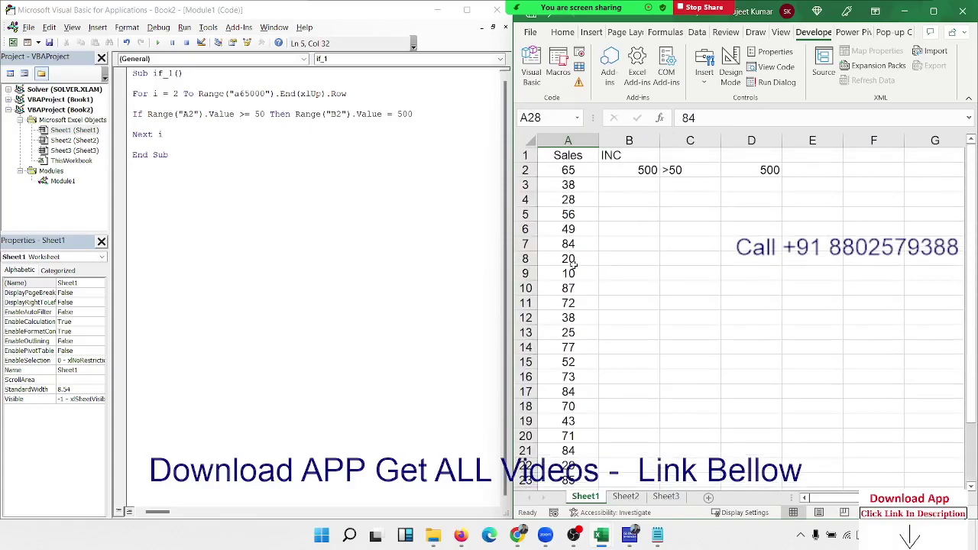
Compare the If line with sheet cells A2 and B2 and the loop counter i
{"action": "left_click", "coordinate": [200, 127]}
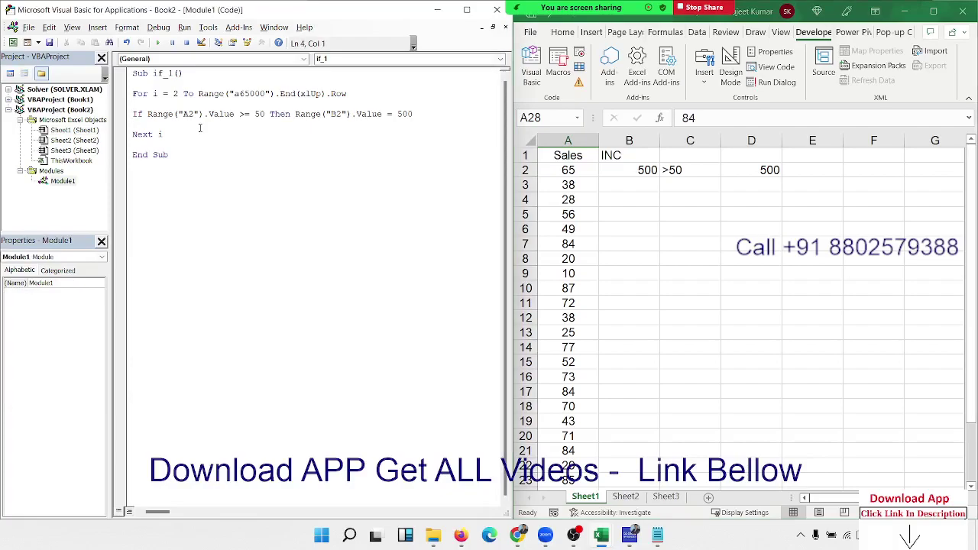
{"action": "key", "text": "Down"}
{"action": "key", "text": "shift+Down"}
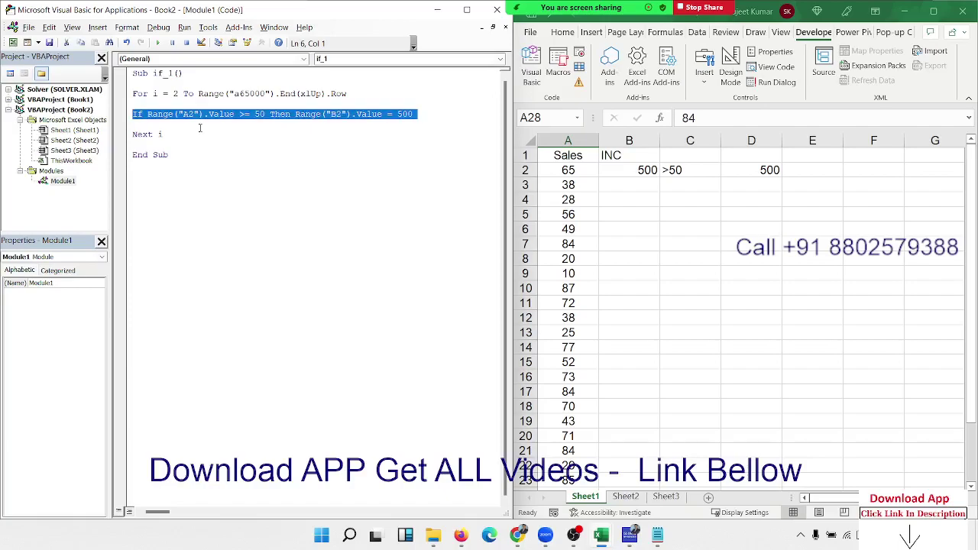
{"action": "left_click", "coordinate": [565, 174]}
{"action": "left_click", "coordinate": [609, 166]}
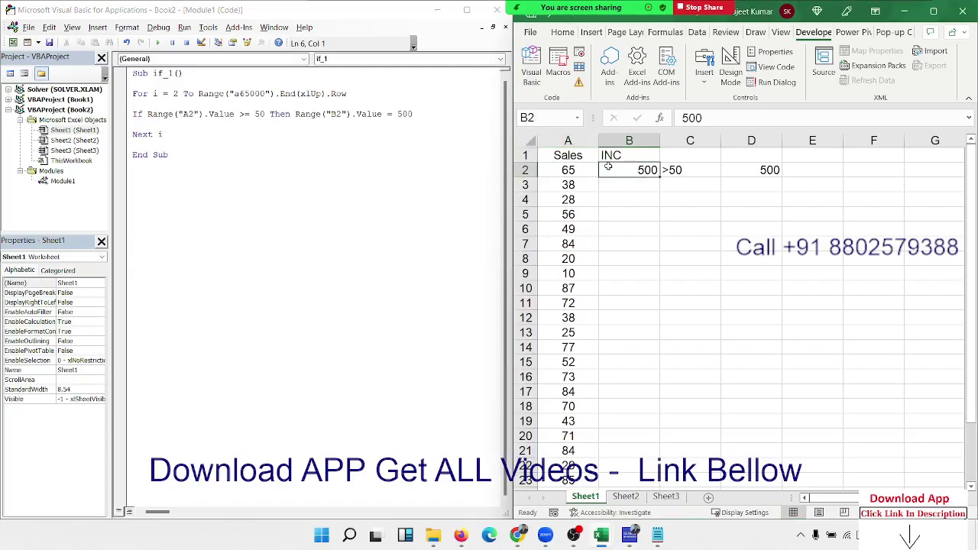
{"action": "left_click", "coordinate": [191, 117]}
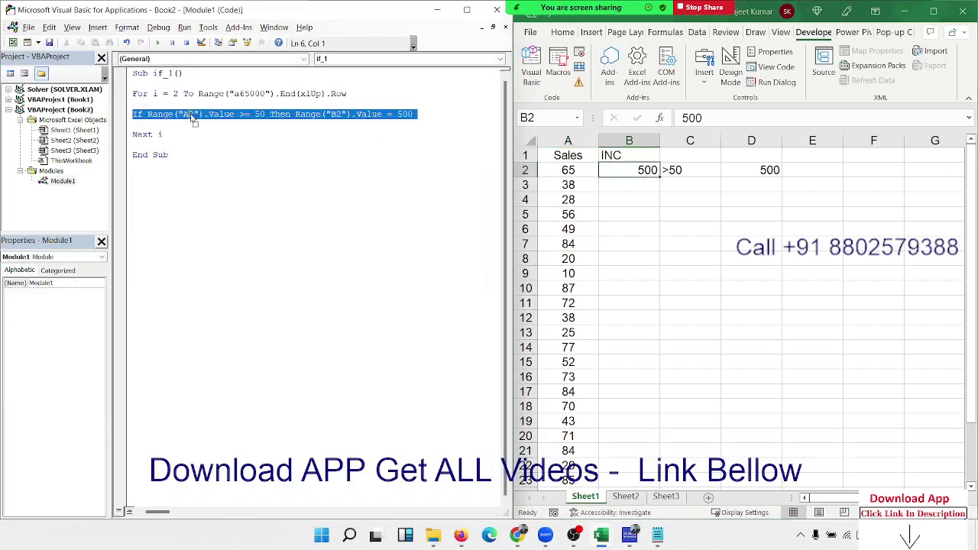
{"action": "double_click", "coordinate": [152, 94]}
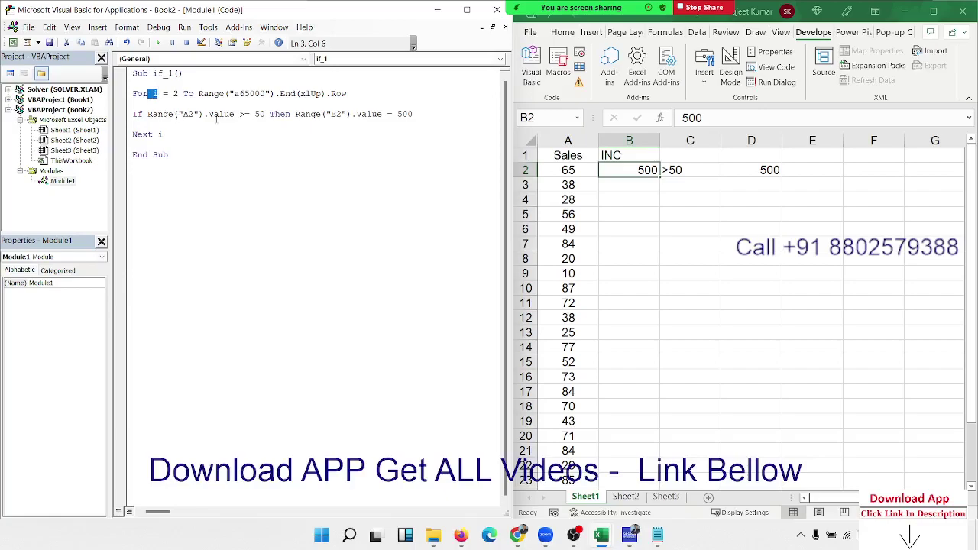
{"action": "key", "text": "Down"}
{"action": "key", "text": "Down"}
Change Range("A2") to Range("A" & i) and Range("B2") to Range("B" & i)
{"action": "left_click", "coordinate": [190, 113]}
{"action": "key", "text": "Delete"}
{"action": "key", "text": "Right"}
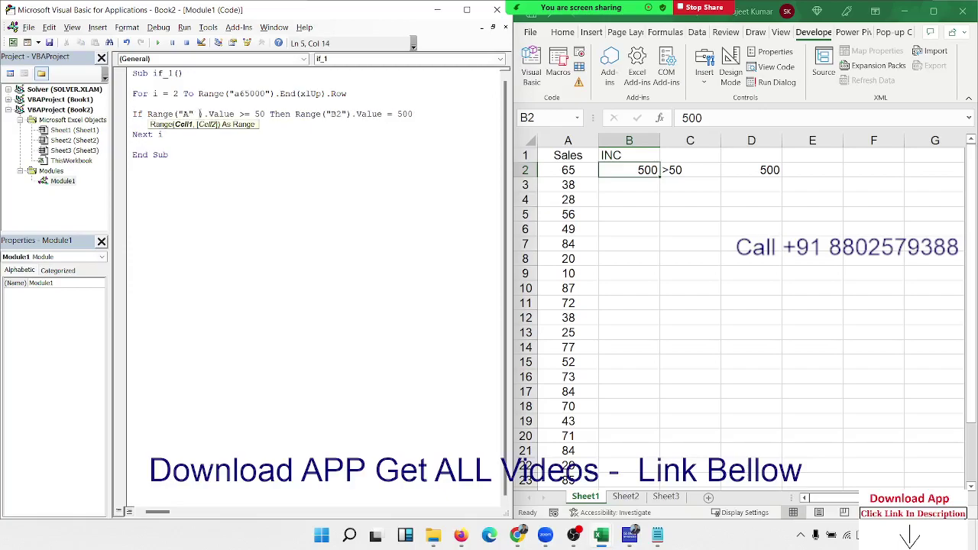
{"action": "type", "text": "& i"}
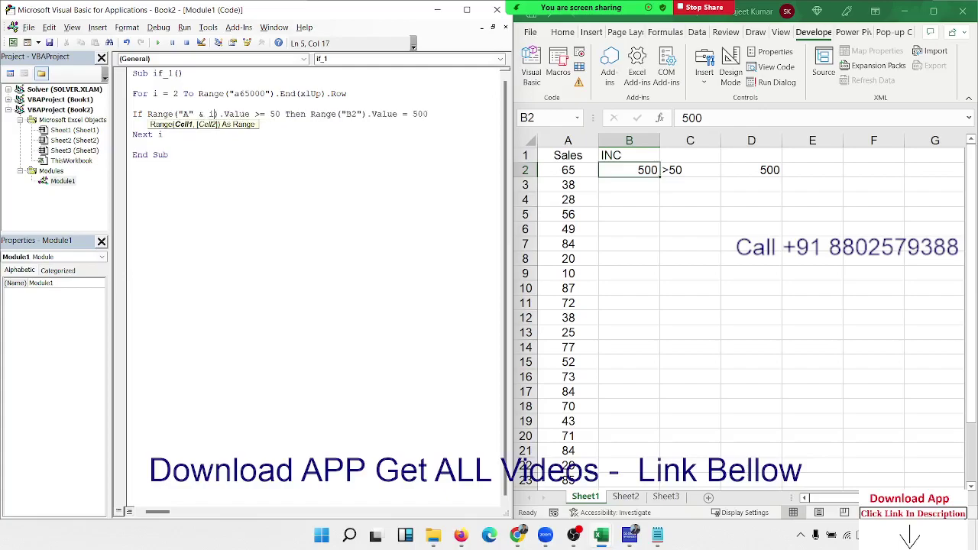
{"action": "left_click", "coordinate": [352, 114]}
{"action": "key", "text": "Delete"}
{"action": "key", "text": "Right"}
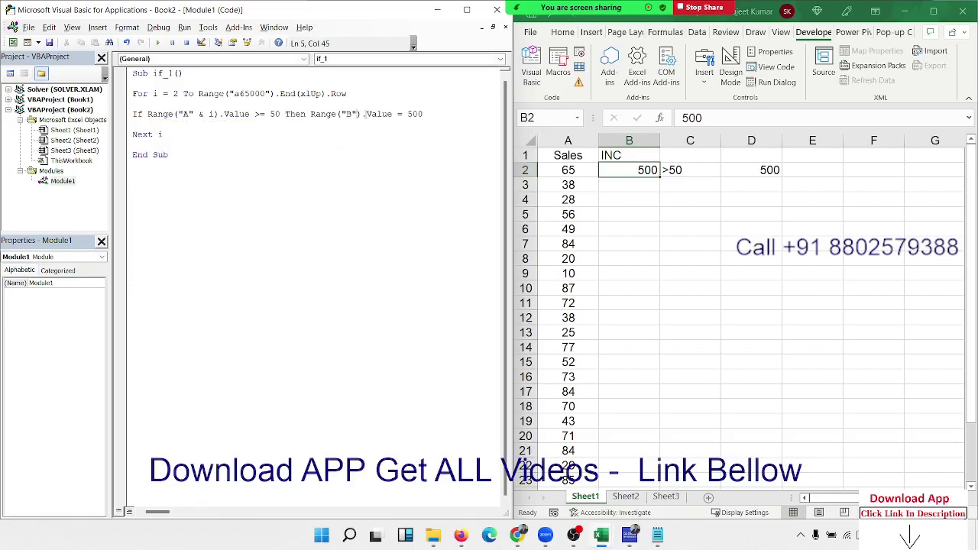
{"action": "type", "text": "& i"}
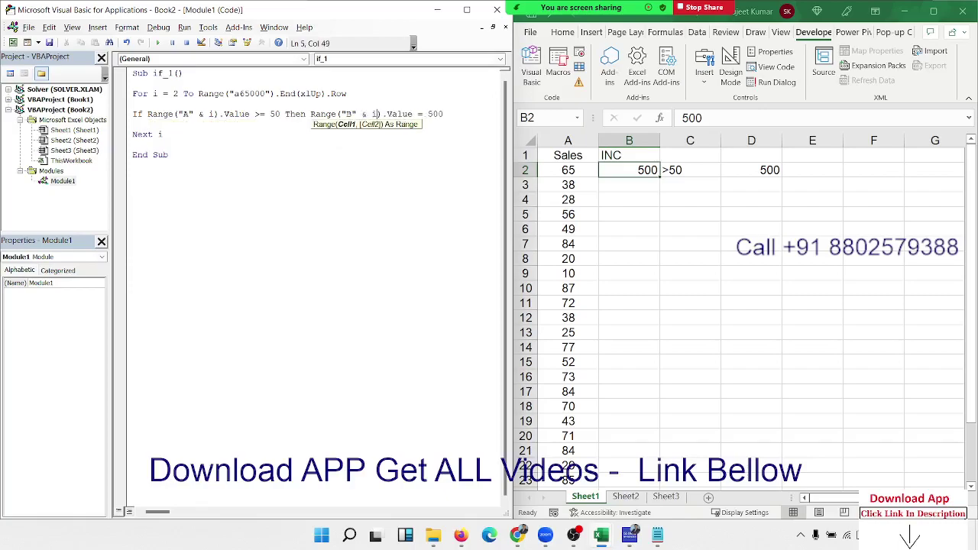
{"action": "left_click", "coordinate": [134, 124]}
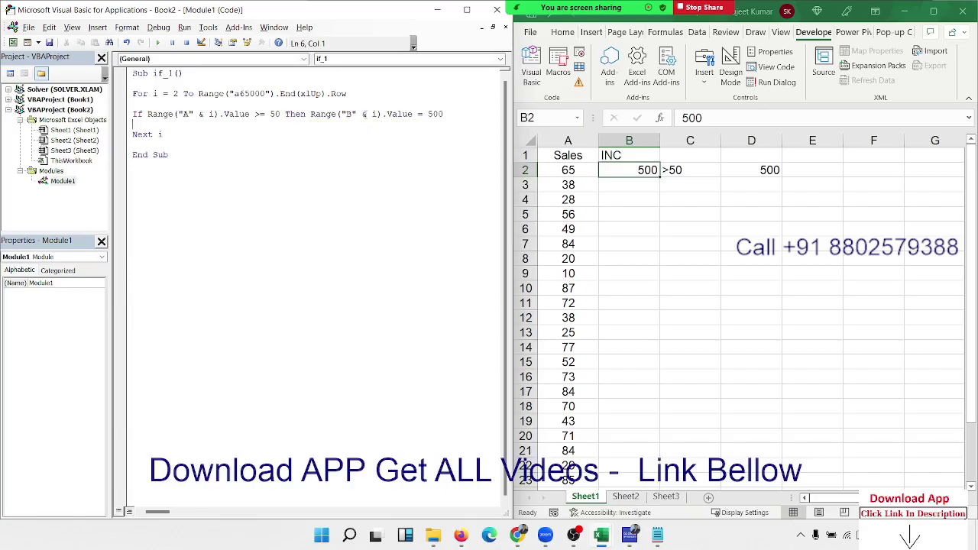
Highlight the counter i and the new "A" & i and "B" & i references
{"action": "double_click", "coordinate": [154, 93]}
{"action": "left_click_drag", "start_coordinate": [182, 114], "coordinate": [214, 114]}
{"action": "left_click_drag", "start_coordinate": [346, 114], "coordinate": [378, 114]}
Run if_1 to fill 500 beside every 50+ sale, then highlight the "A" & i expression
{"action": "left_click", "coordinate": [205, 136]}
{"action": "left_click", "coordinate": [159, 43]}
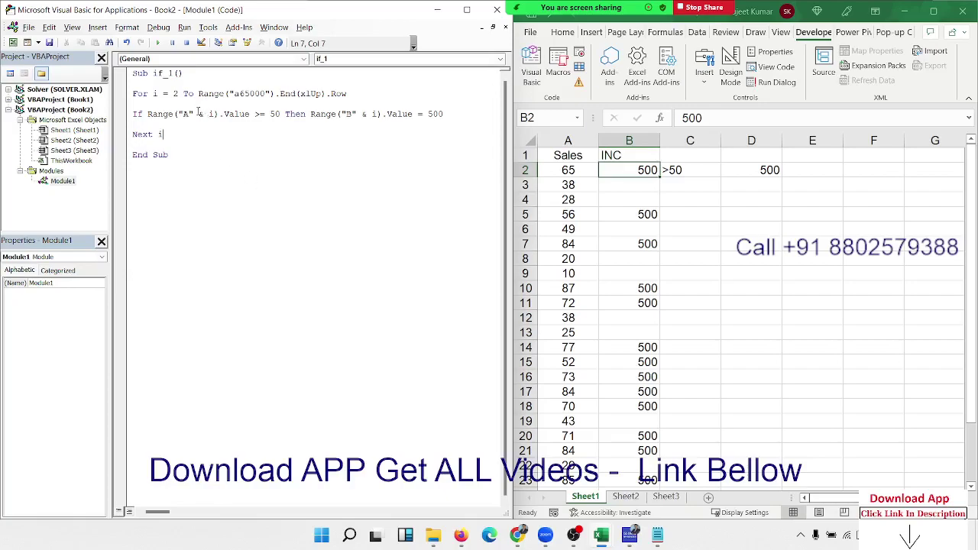
{"action": "left_click_drag", "start_coordinate": [192, 114], "coordinate": [182, 114]}
{"action": "left_click", "coordinate": [215, 119]}
{"action": "left_click_drag", "start_coordinate": [215, 118], "coordinate": [181, 116]}
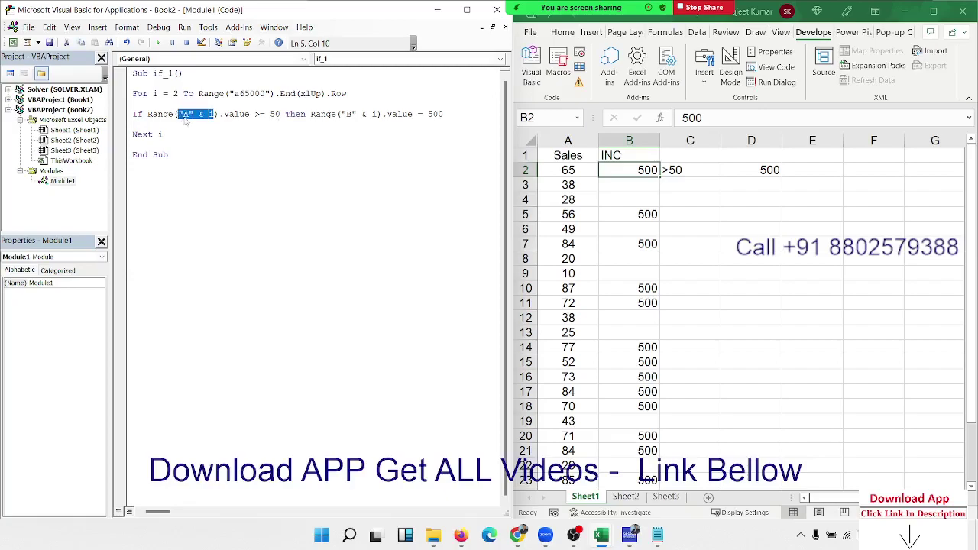
{"action": "left_click", "coordinate": [189, 113]}
{"action": "type", "text": "2"}
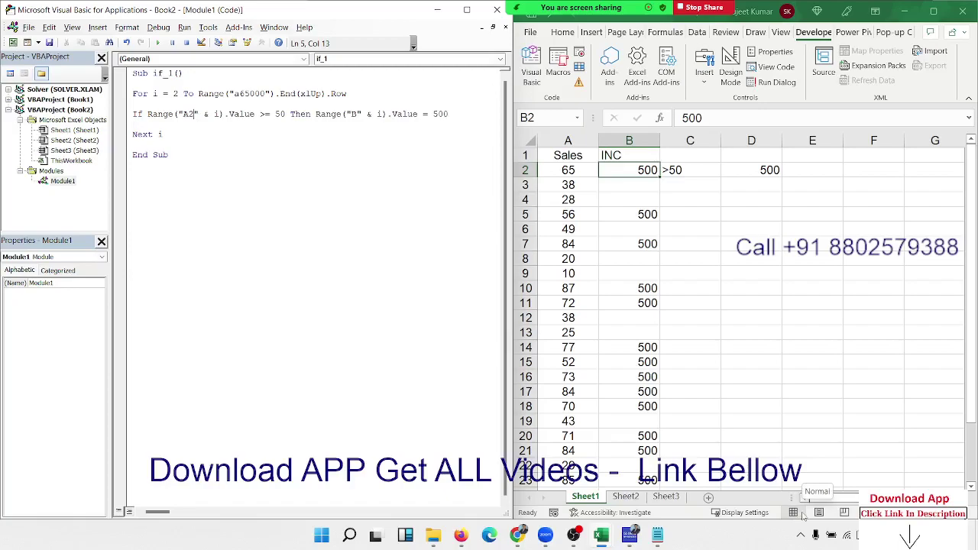
{"action": "key", "text": "BackSpace"}
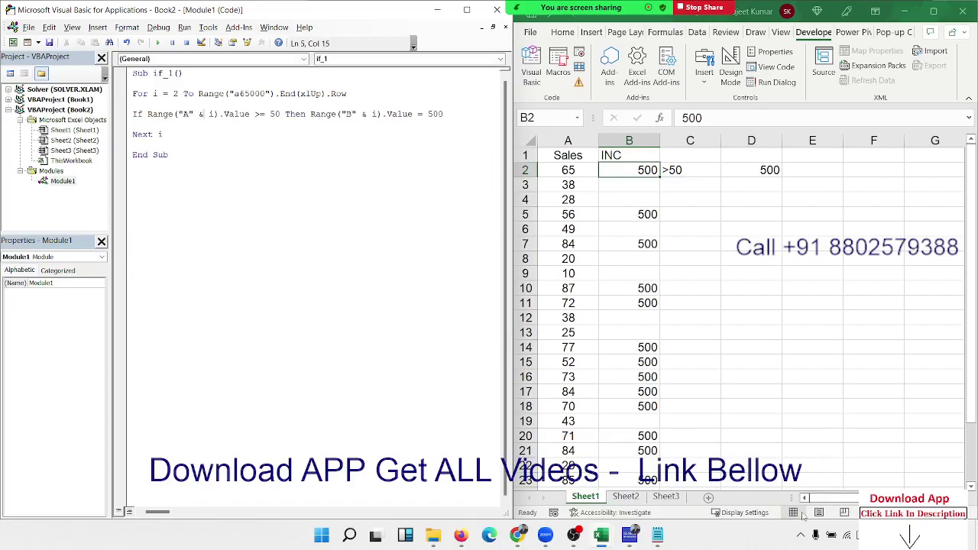
{"action": "left_click_drag", "start_coordinate": [216, 114], "coordinate": [183, 114]}
{"action": "key", "text": "shift+Left"}
{"action": "key", "text": "shift+Left"}
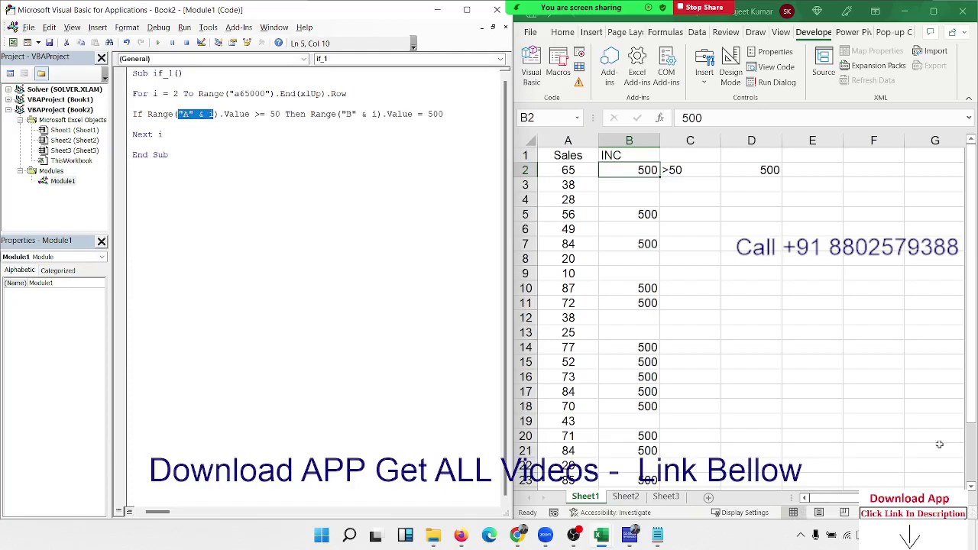
{"action": "left_click", "coordinate": [792, 287]}
{"action": "left_click", "coordinate": [772, 216]}
{"action": "type", "text": "2"}
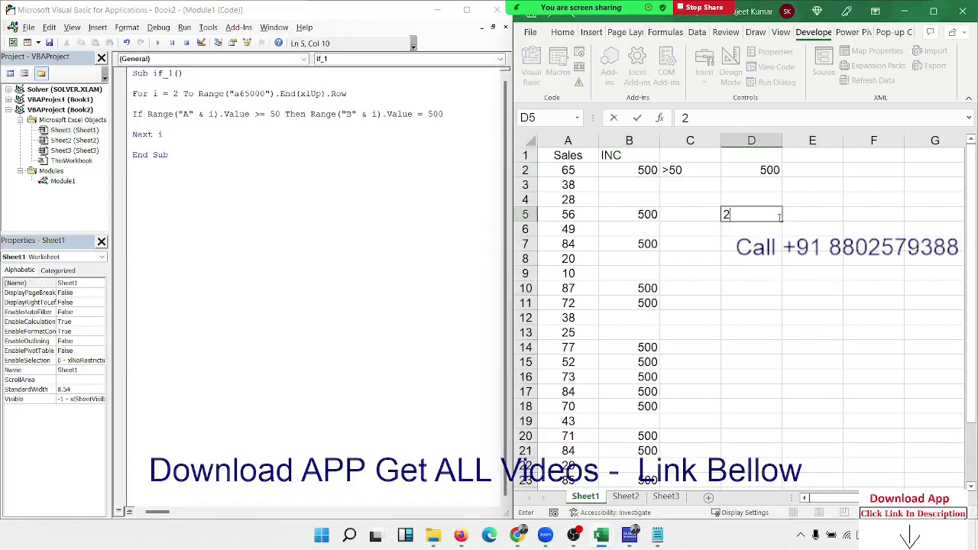
{"action": "key", "text": "Return"}
{"action": "key", "text": "Return"}
{"action": "type", "text": "="}
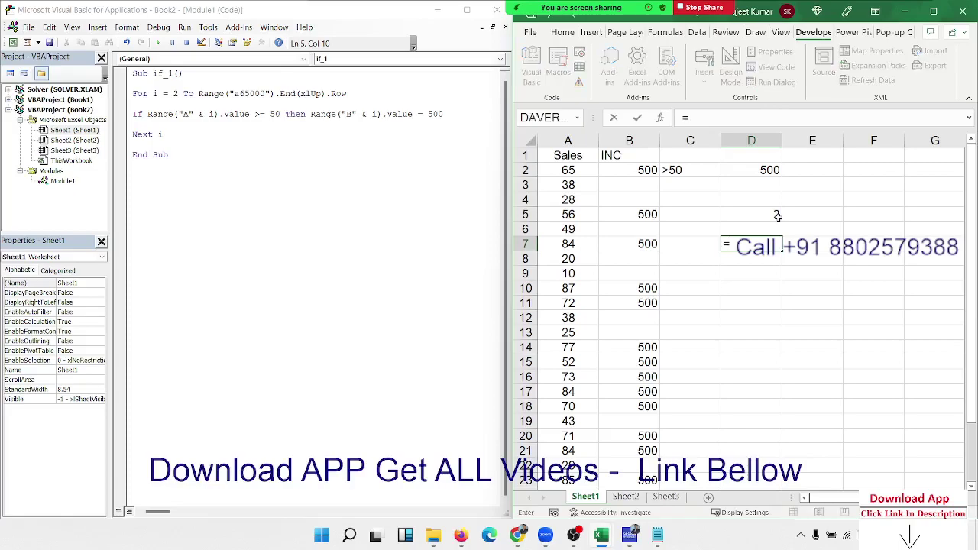
{"action": "type", "text": "\"A\""}
{"action": "type", "text": "&"}
{"action": "left_click", "coordinate": [749, 214]}
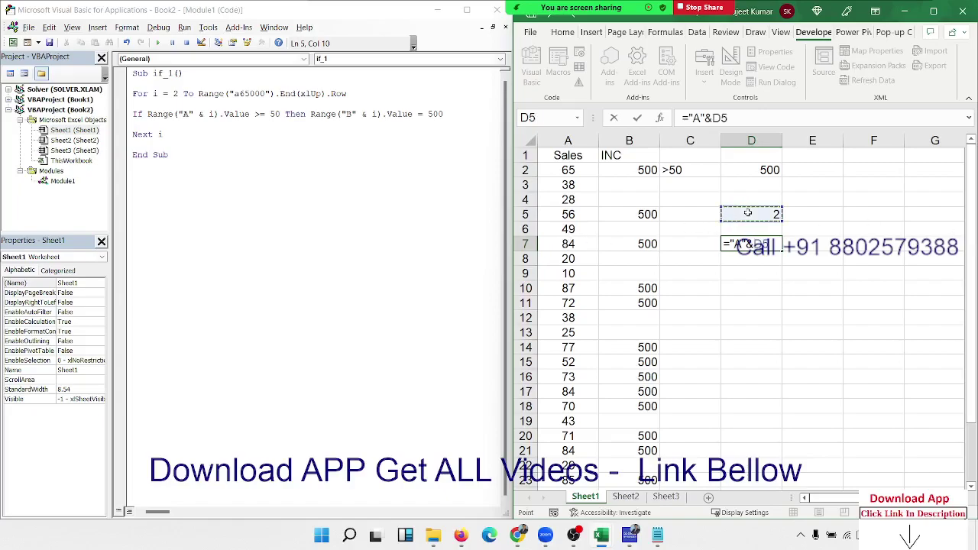
{"action": "key", "text": "Return"}
{"action": "key", "text": "Up"}
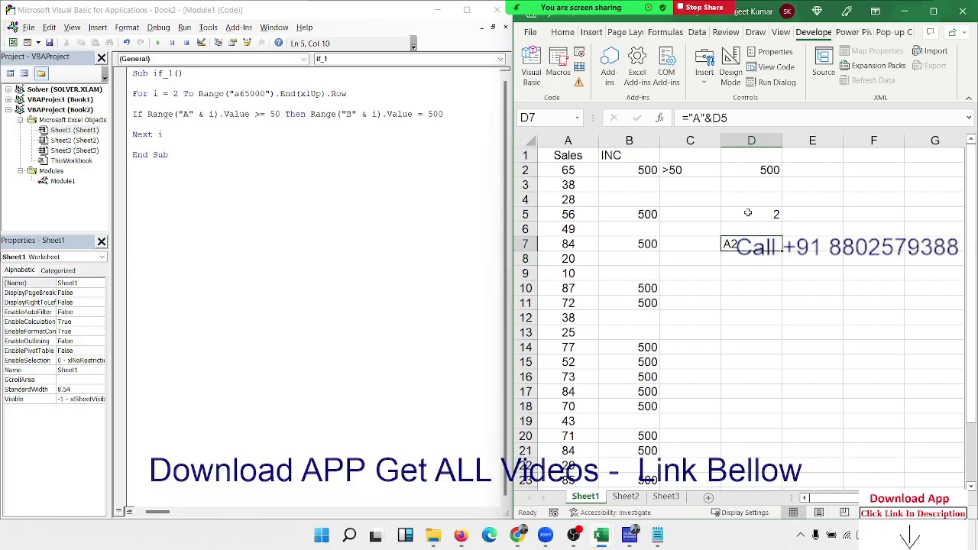
{"action": "key", "text": "Delete"}
{"action": "left_click", "coordinate": [748, 214]}
{"action": "key", "text": "Delete"}
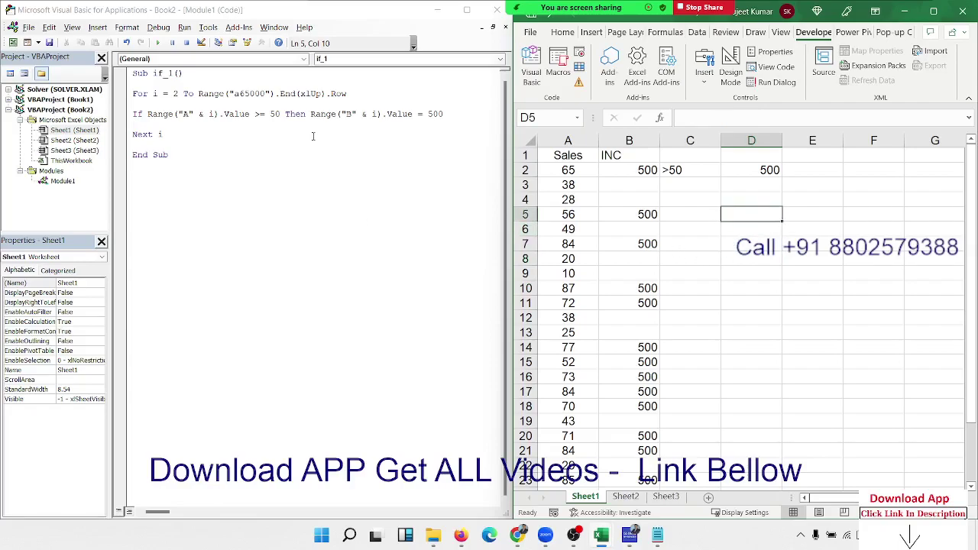
Remove a stray quote from the macro and place the cursor below End Sub
{"action": "left_click", "coordinate": [233, 116]}
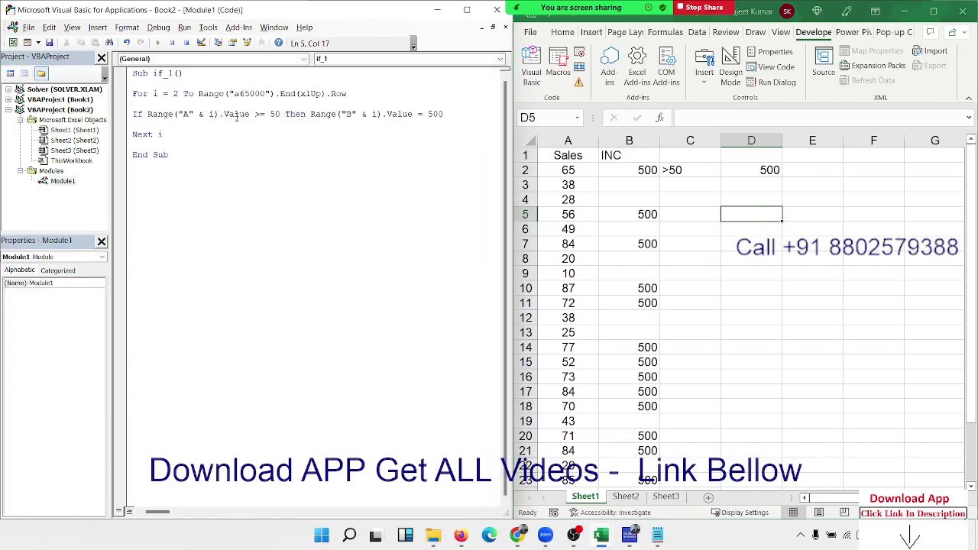
{"action": "type", "text": "\""}
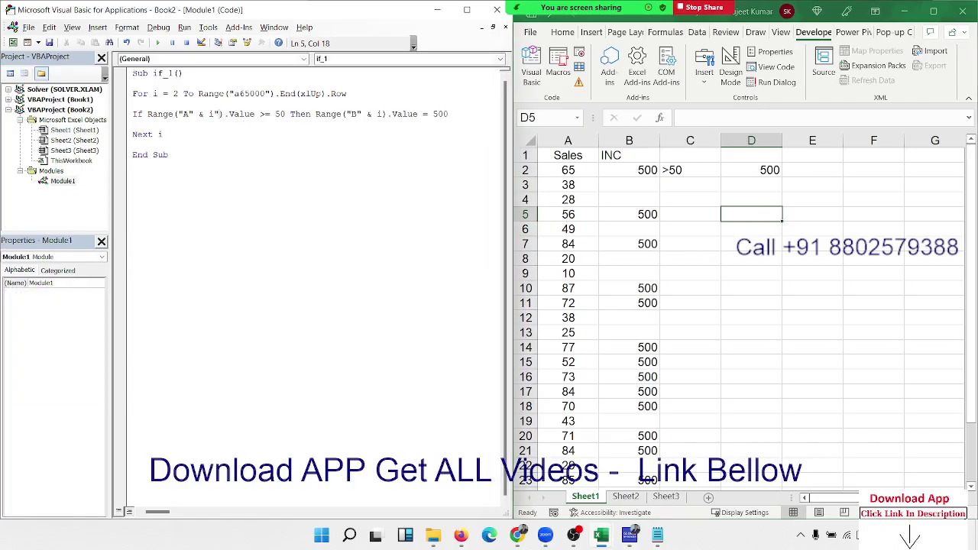
{"action": "key", "text": "BackSpace"}
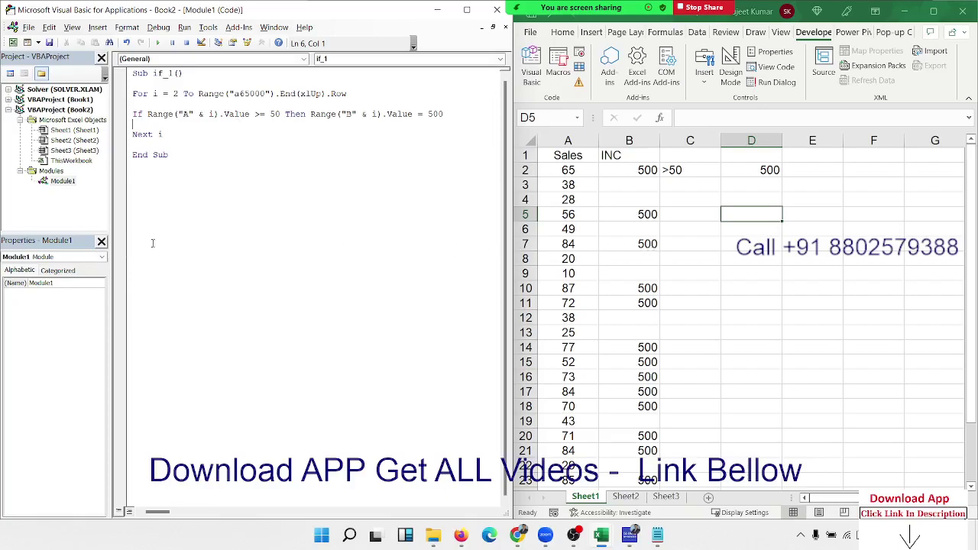
{"action": "left_click", "coordinate": [233, 196]}
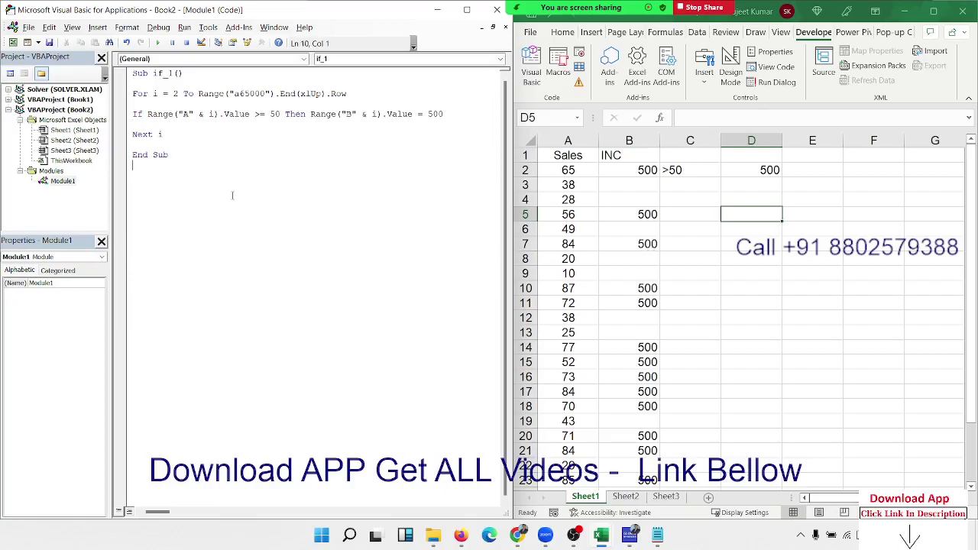
Write Fill-Green in E2 and duplicate Sheet1 as Sheet1 (2)
{"action": "left_click", "coordinate": [797, 171]}
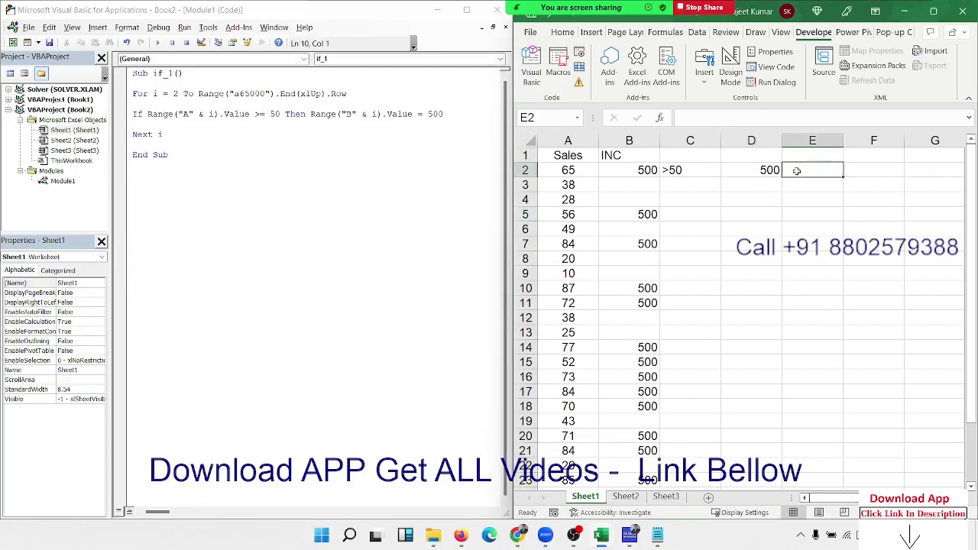
{"action": "type", "text": "Fill"}
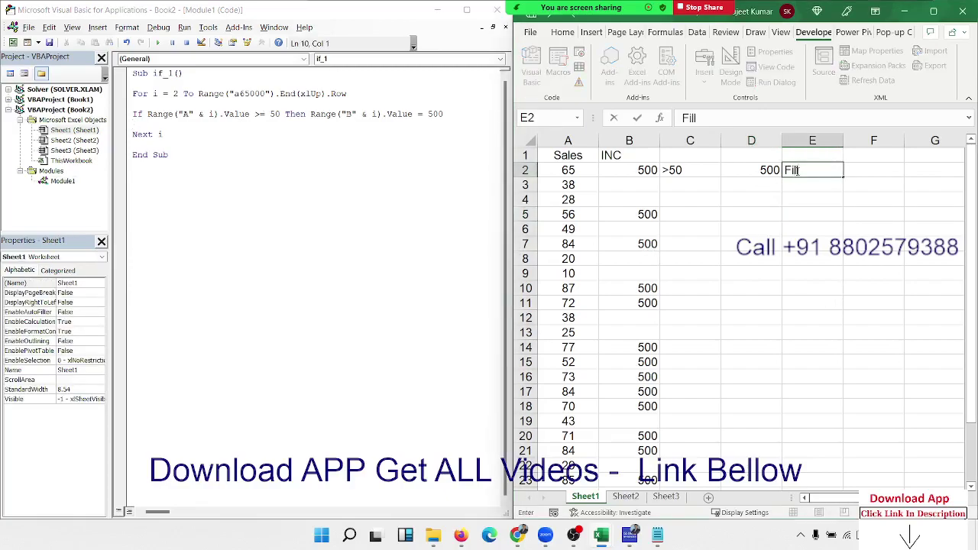
{"action": "type", "text": "-Gre"}
{"action": "type", "text": "en"}
{"action": "key", "text": "Return"}
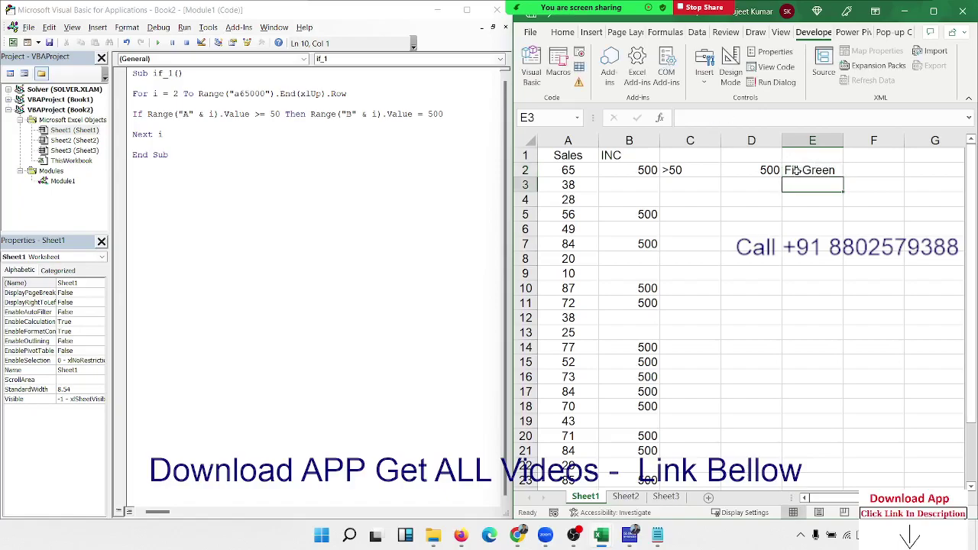
{"action": "left_click_drag", "start_coordinate": [602, 497], "coordinate": [619, 496]}
{"action": "left_click", "coordinate": [799, 171]}
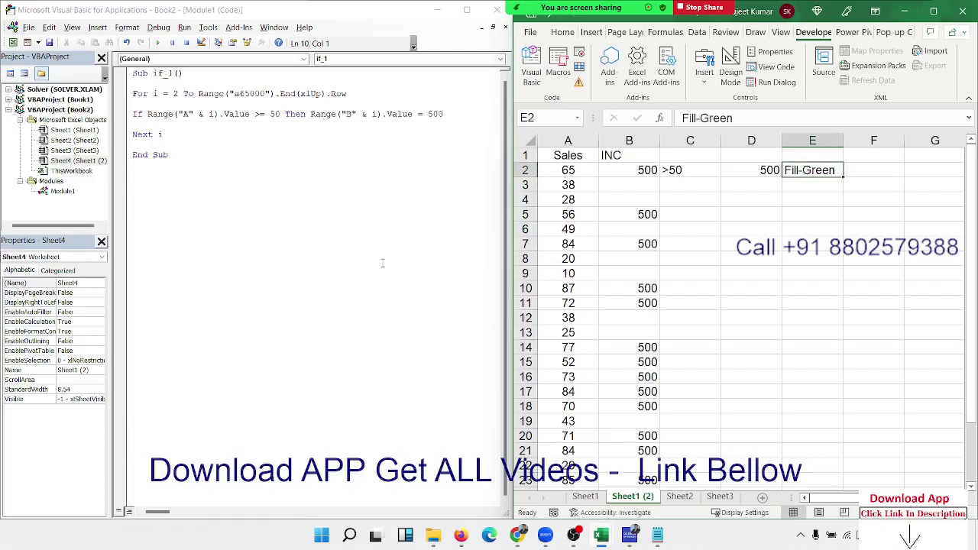
Move the 500 assignment onto its own line after Then, with room below
{"action": "left_click", "coordinate": [314, 114]}
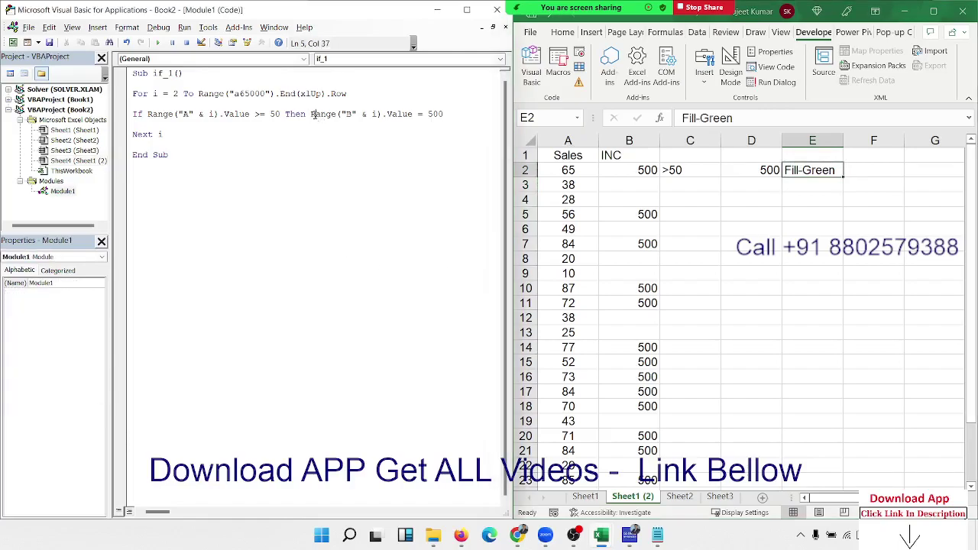
{"action": "key", "text": "Return"}
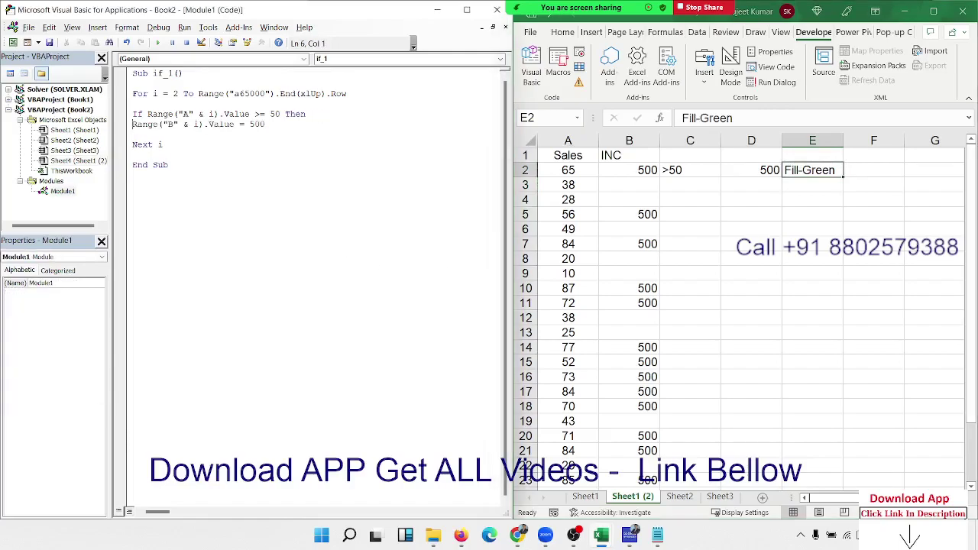
{"action": "key", "text": "Down"}
{"action": "key", "text": "Return"}
{"action": "key", "text": "Return"}
{"action": "key", "text": "Up"}
{"action": "key", "text": "Up"}
Add Range("B" & i).Interior.Color = vbGreen and close the block with End If
{"action": "type", "text": "ra"}
{"action": "type", "text": "nge("}
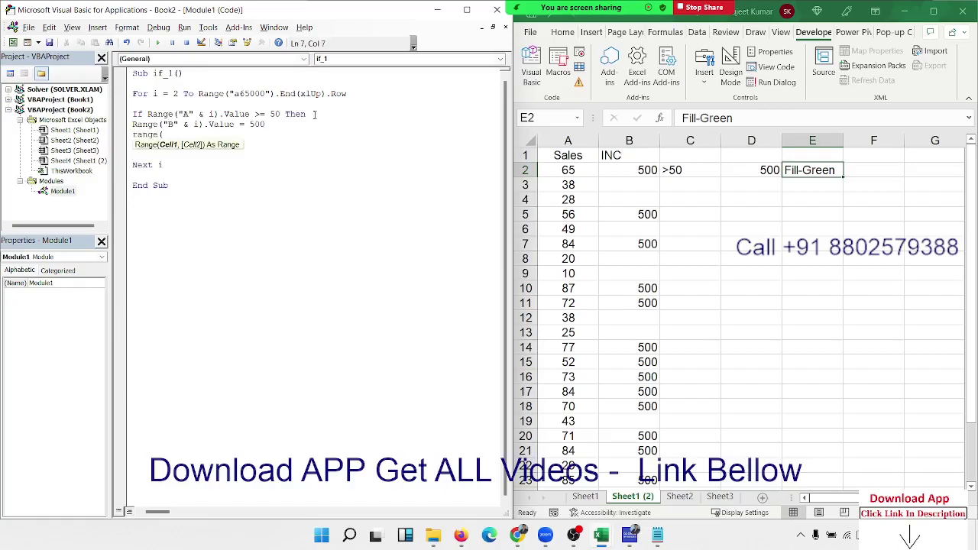
{"action": "type", "text": "\"B\" & "}
{"action": "type", "text": "i)"}
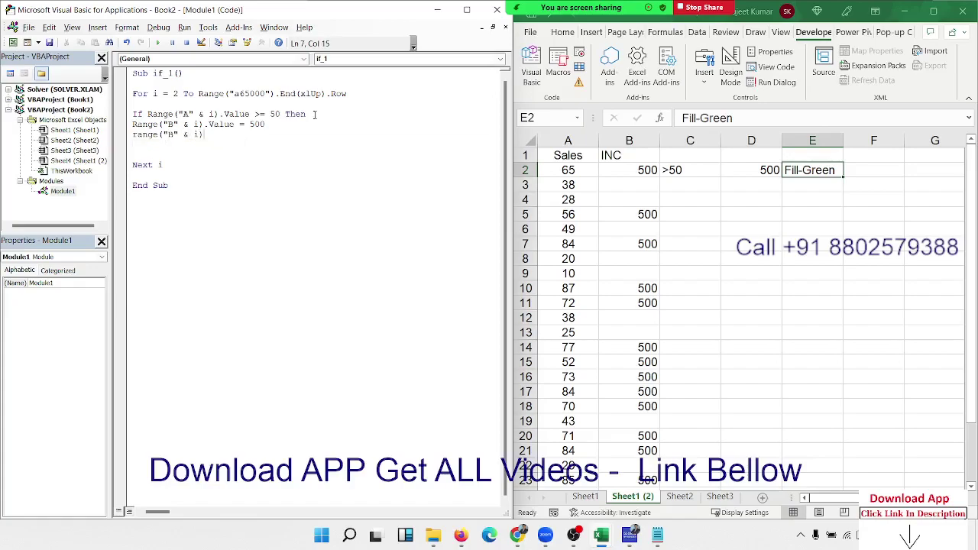
{"action": "type", "text": ".Value"}
{"action": "key", "text": "BackSpace"}
{"action": "key", "text": "BackSpace"}
{"action": "key", "text": "BackSpace"}
{"action": "key", "text": "BackSpace"}
{"action": "key", "text": "BackSpace"}
{"action": "key", "text": "BackSpace"}
{"action": "type", "text": "."}
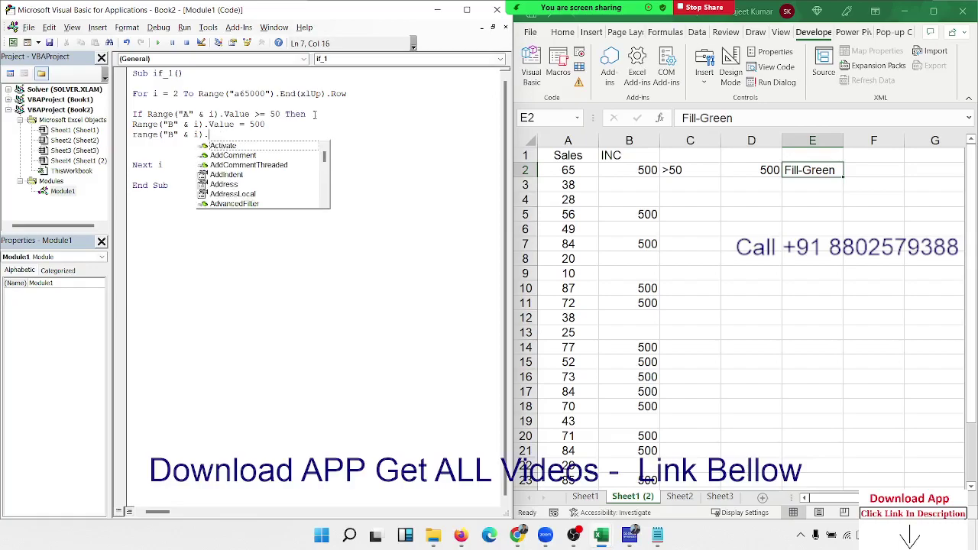
{"action": "type", "text": "i"}
{"action": "type", "text": "nt"}
{"action": "key", "text": "Tab"}
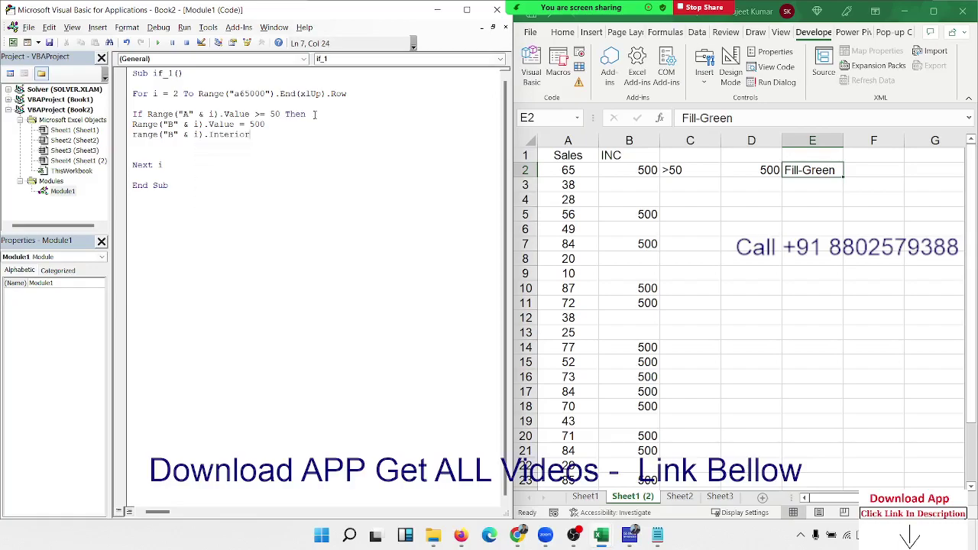
{"action": "type", "text": ".co"}
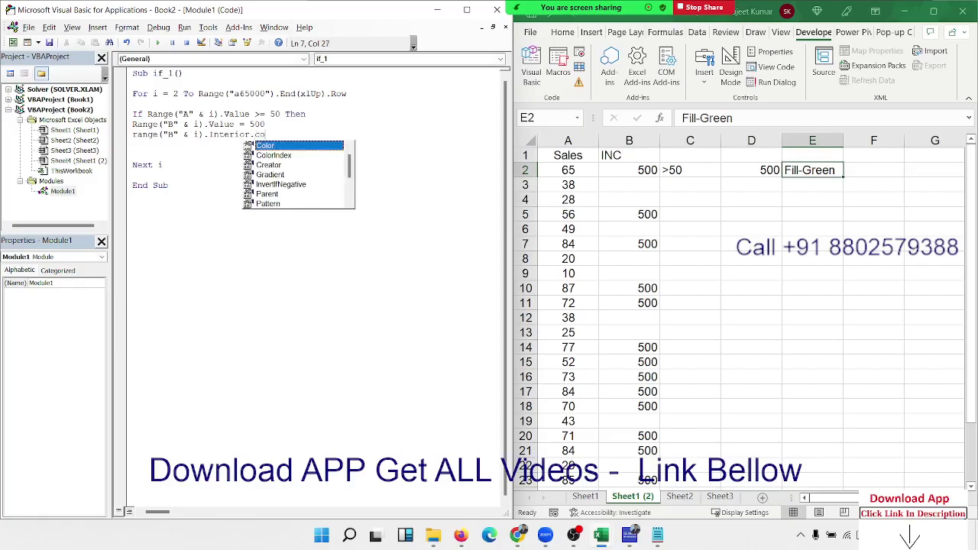
{"action": "key", "text": "Tab"}
{"action": "type", "text": "="}
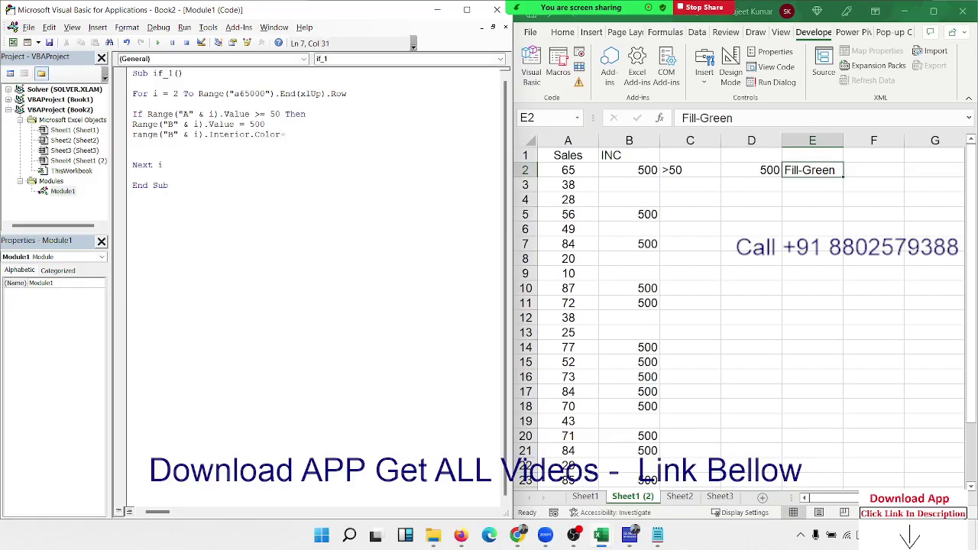
{"action": "type", "text": "vbred"}
{"action": "key", "text": "BackSpace"}
{"action": "key", "text": "BackSpace"}
{"action": "key", "text": "BackSpace"}
{"action": "type", "text": "g"}
{"action": "type", "text": "reen"}
{"action": "key", "text": "Return"}
{"action": "type", "text": "end "}
{"action": "type", "text": "if"}
{"action": "key", "text": "Return"}
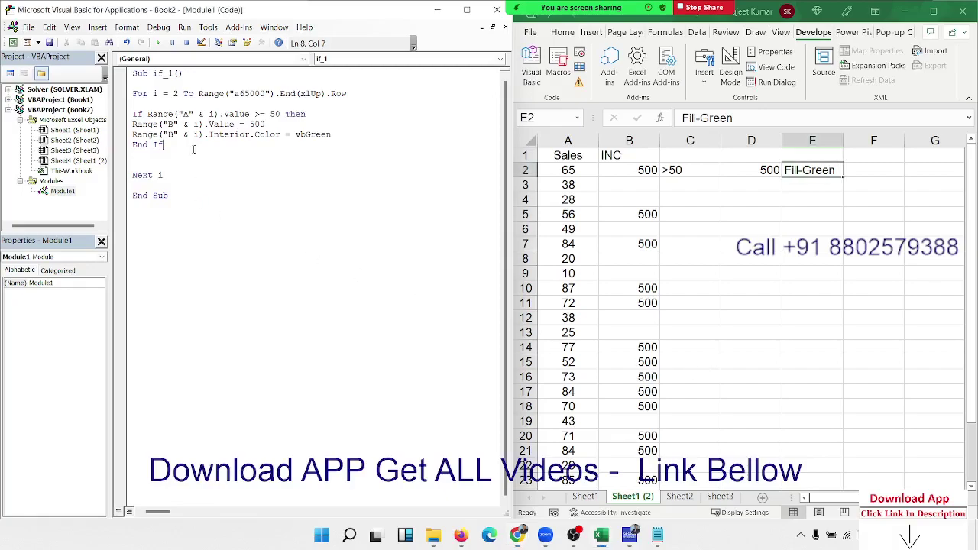
Run if_1 to colour the 500s green and make a copy of the sheet
{"action": "left_click", "coordinate": [158, 43]}
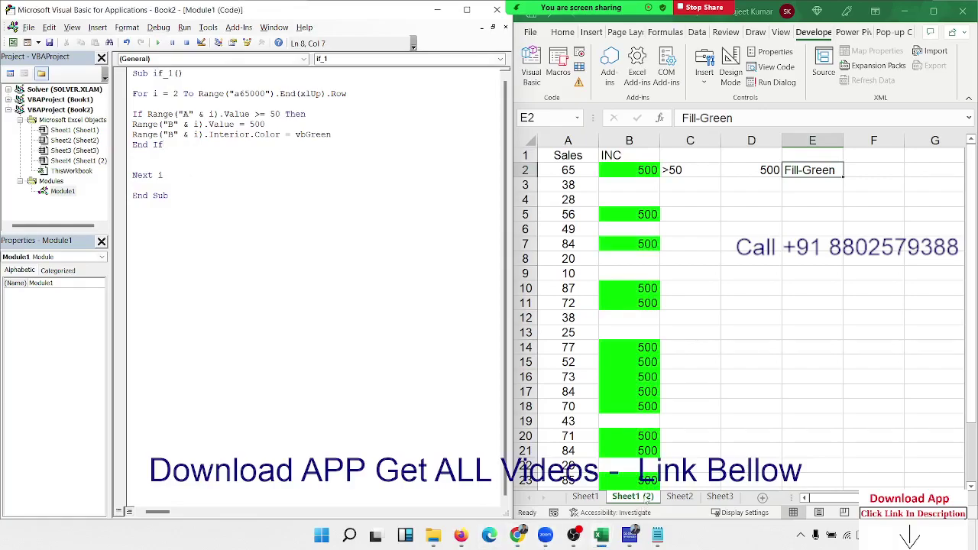
{"action": "left_click", "coordinate": [668, 488]}
{"action": "left_click_drag", "start_coordinate": [668, 488], "coordinate": [680, 489], "text": "ctrl"}
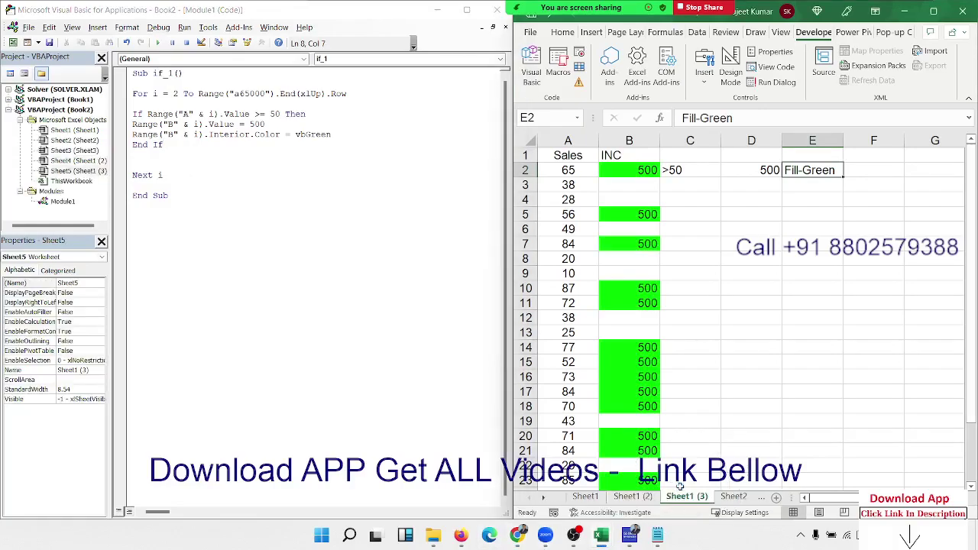
Enter >50 in C3 and 100 in D3
{"action": "left_click", "coordinate": [699, 345]}
{"action": "left_click", "coordinate": [701, 166]}
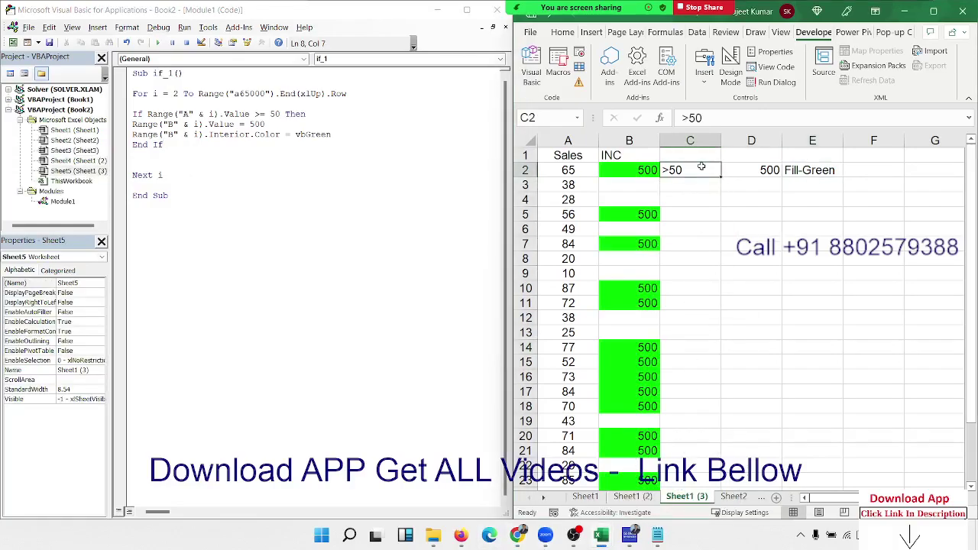
{"action": "key", "text": "Right"}
{"action": "key", "text": "Return"}
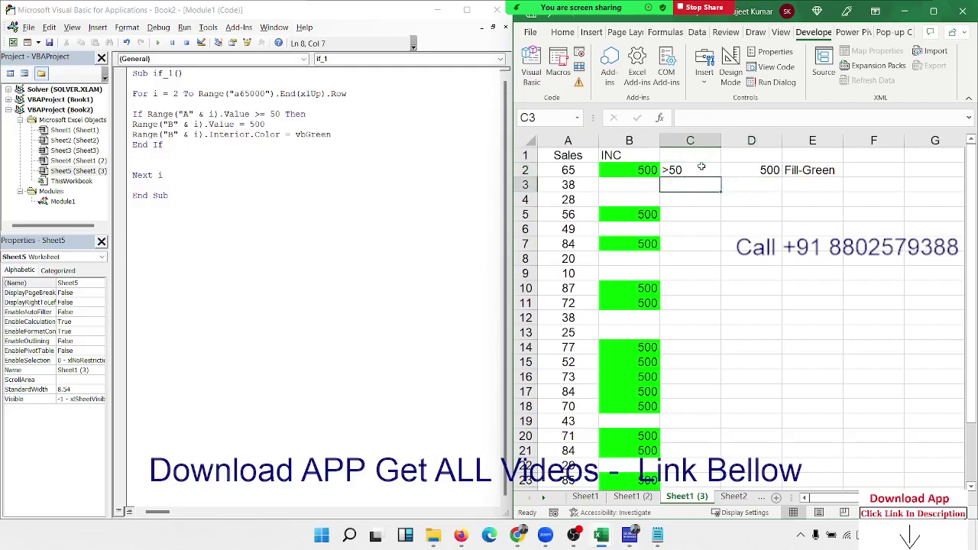
{"action": "type", "text": ">50"}
{"action": "key", "text": "Tab"}
{"action": "type", "text": "10"}
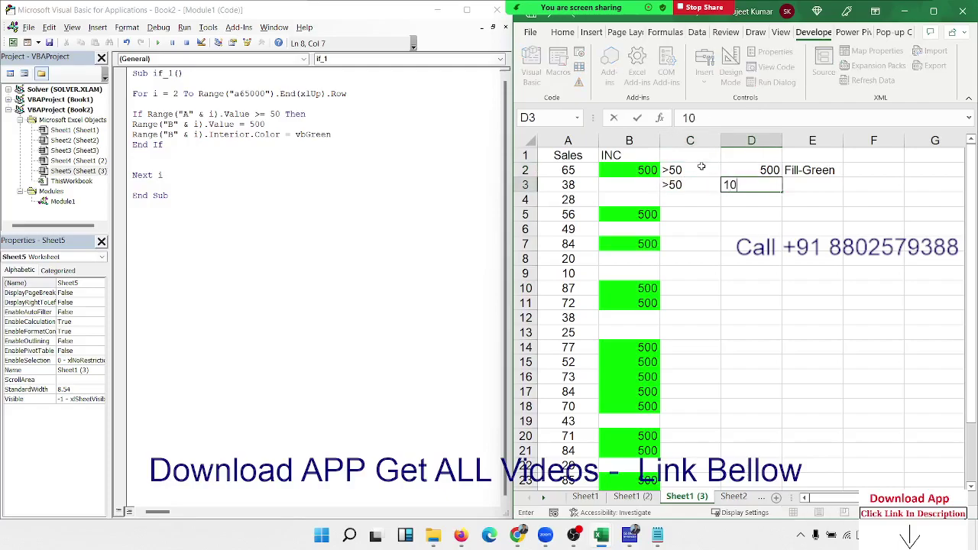
{"action": "type", "text": "0"}
{"action": "key", "text": "Return"}
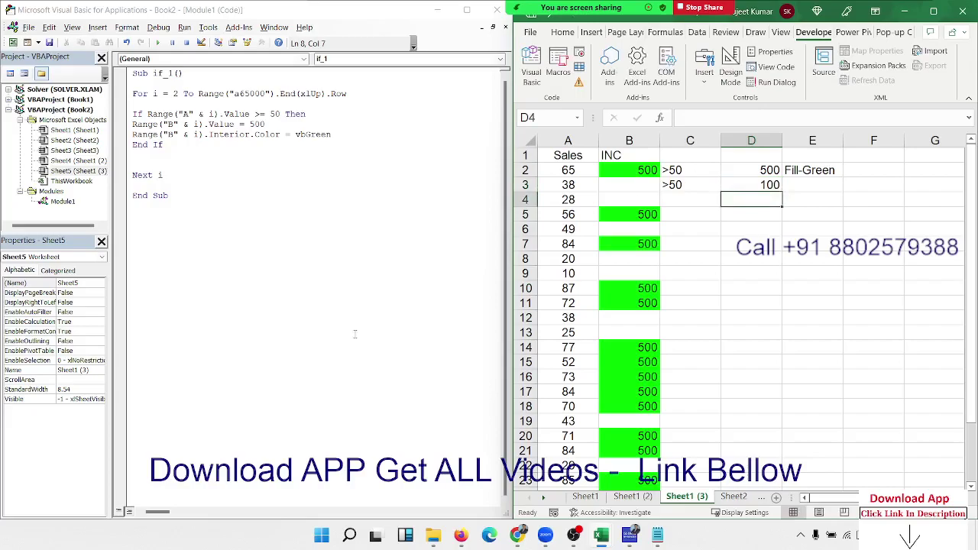
Copy the whole if_1 macro and paste a duplicate below End Sub
{"action": "left_click_drag", "start_coordinate": [175, 195], "coordinate": [126, 72]}
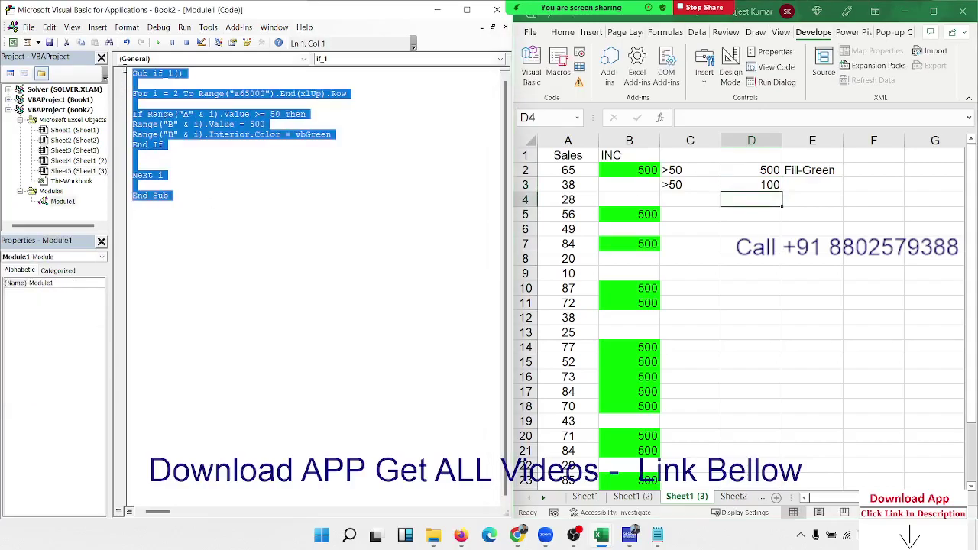
{"action": "key", "text": "ctrl+c"}
{"action": "left_click", "coordinate": [142, 216]}
{"action": "key", "text": "ctrl+v"}
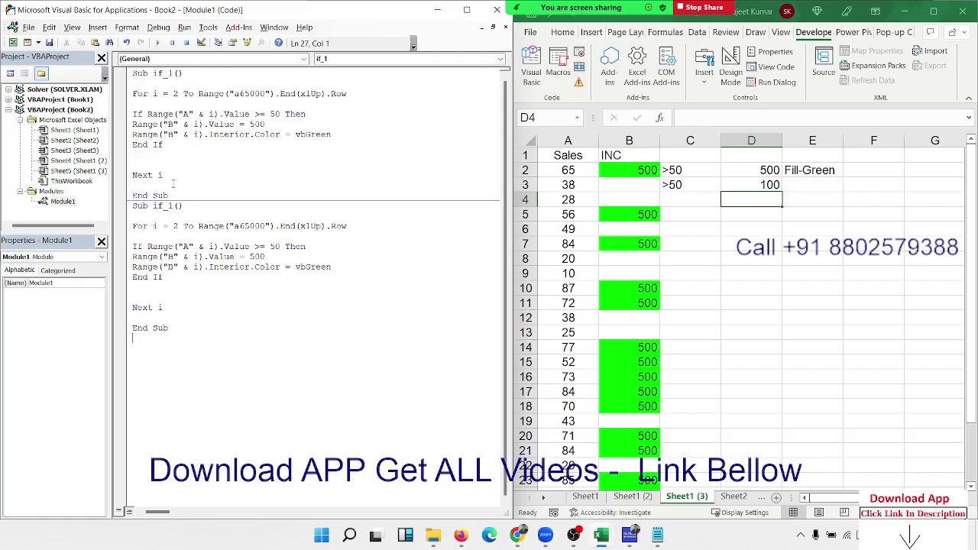
{"action": "left_click_drag", "start_coordinate": [173, 195], "coordinate": [125, 73]}
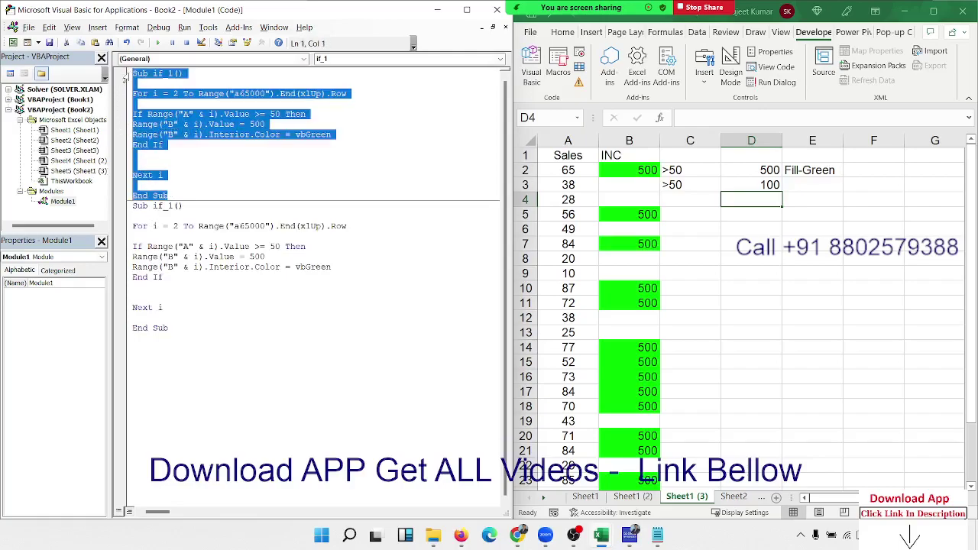
Paste a third if_1 copy at the module top and join the 500 assignment onto the If line
{"action": "left_click", "coordinate": [127, 73]}
{"action": "key", "text": "Return"}
{"action": "key", "text": "Up"}
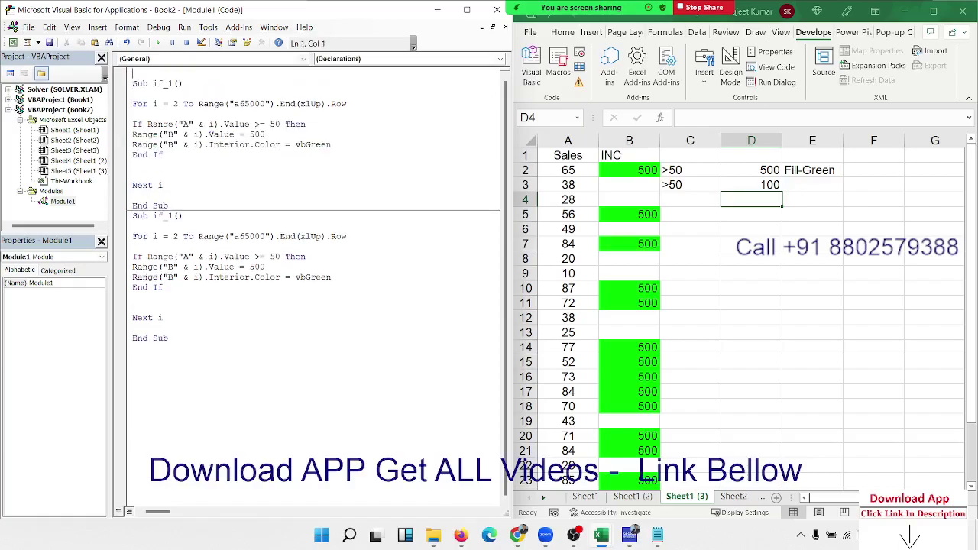
{"action": "key", "text": "ctrl+v"}
{"action": "left_click", "coordinate": [325, 113]}
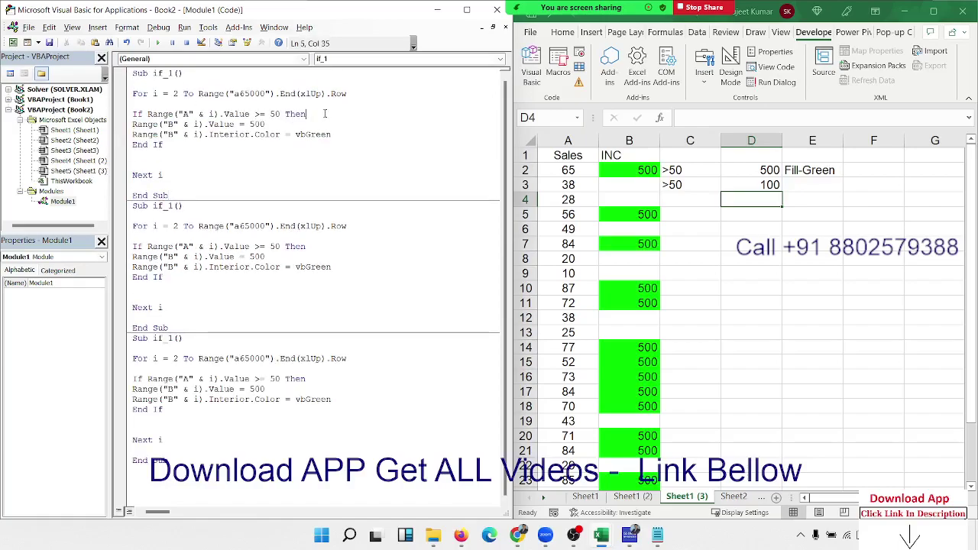
{"action": "key", "text": "Delete"}
{"action": "left_click", "coordinate": [350, 122]}
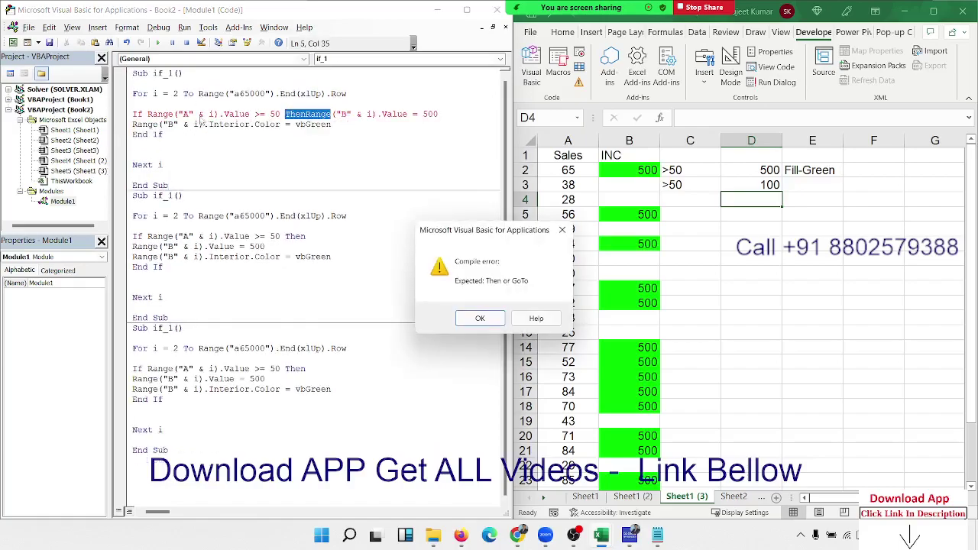
{"action": "key", "text": "Return"}
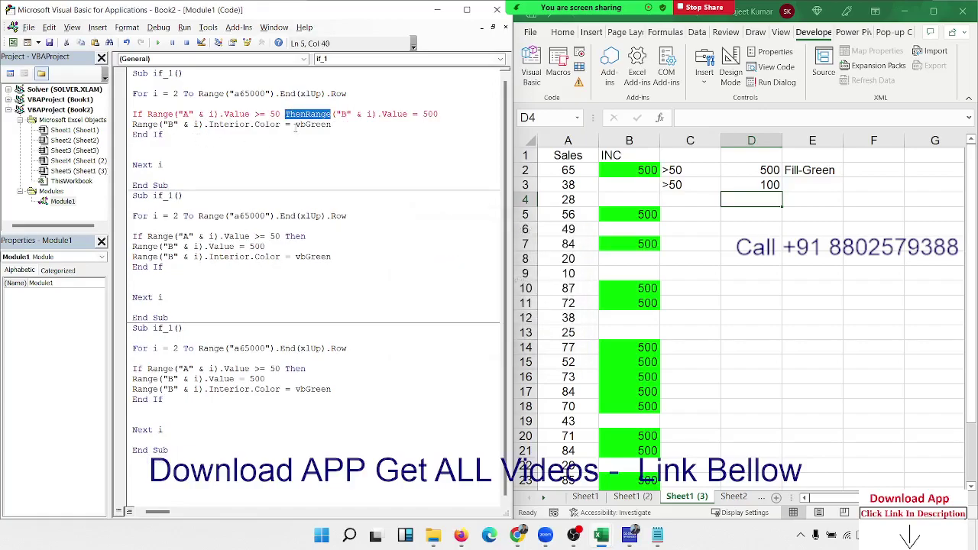
Delete the green Interior.Color line, End If and leftover blank lines from the one-line If
{"action": "left_click", "coordinate": [305, 113]}
{"action": "left_click", "coordinate": [309, 145]}
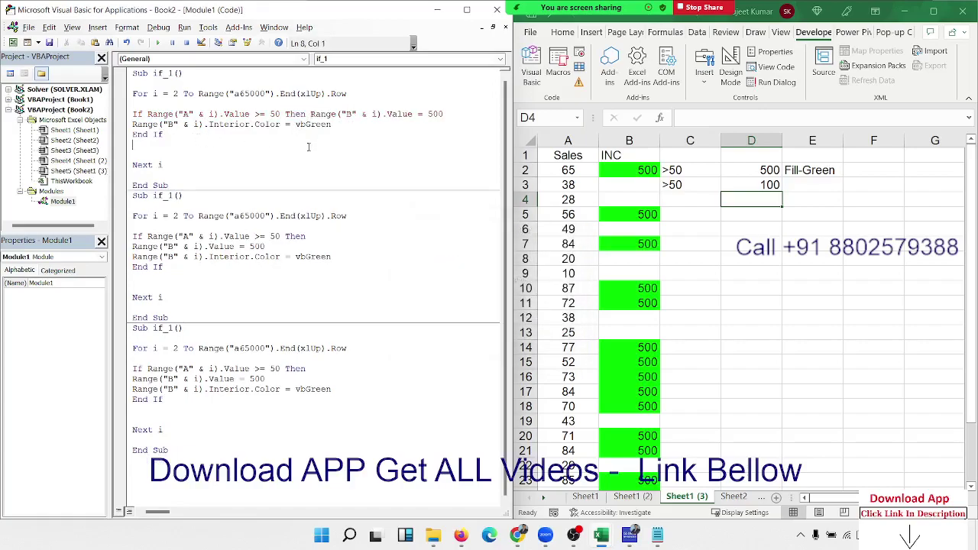
{"action": "left_click_drag", "start_coordinate": [176, 135], "coordinate": [126, 135]}
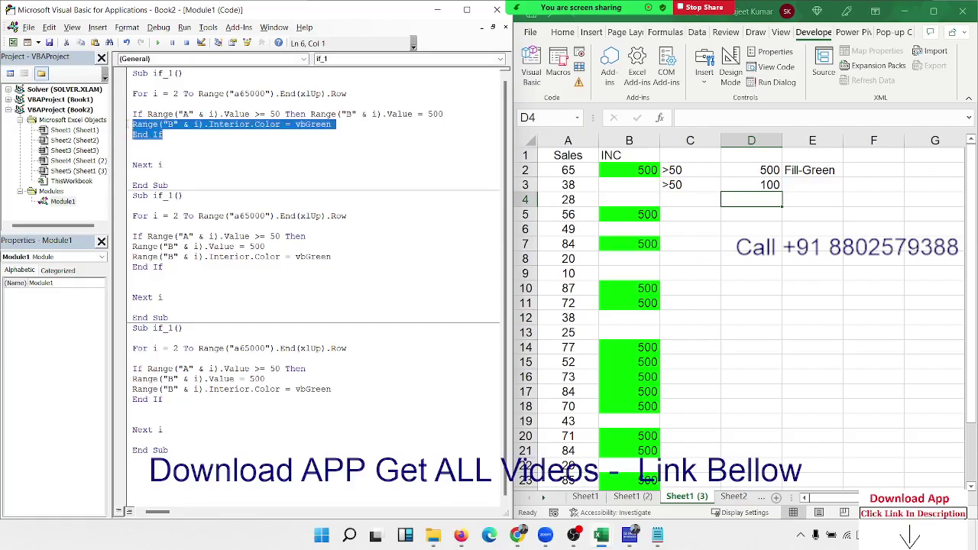
{"action": "key", "text": "shift+Up"}
{"action": "key", "text": "Delete"}
{"action": "key", "text": "Delete"}
{"action": "key", "text": "Delete"}
{"action": "key", "text": "Delete"}
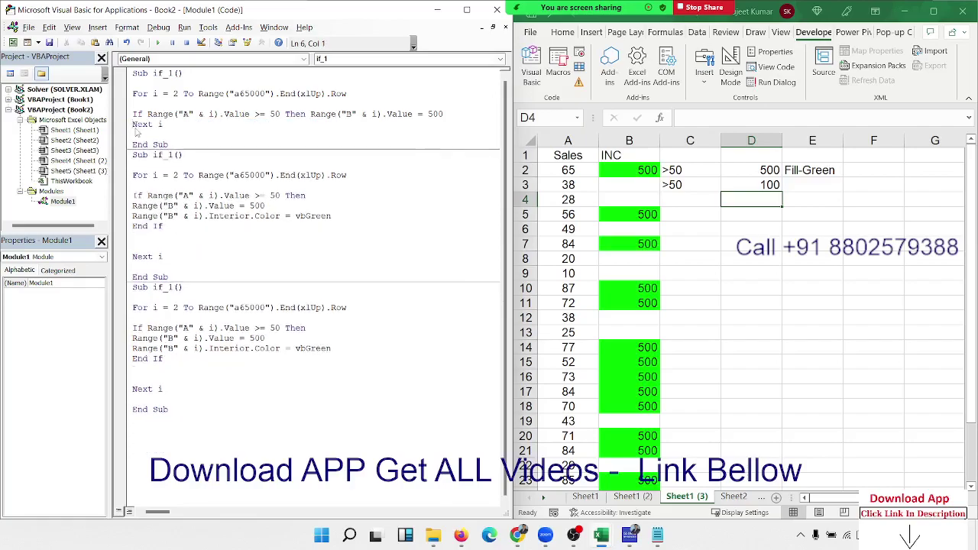
{"action": "key", "text": "Up"}
{"action": "key", "text": "Up"}
{"action": "key", "text": "Delete"}
{"action": "key", "text": "Down"}
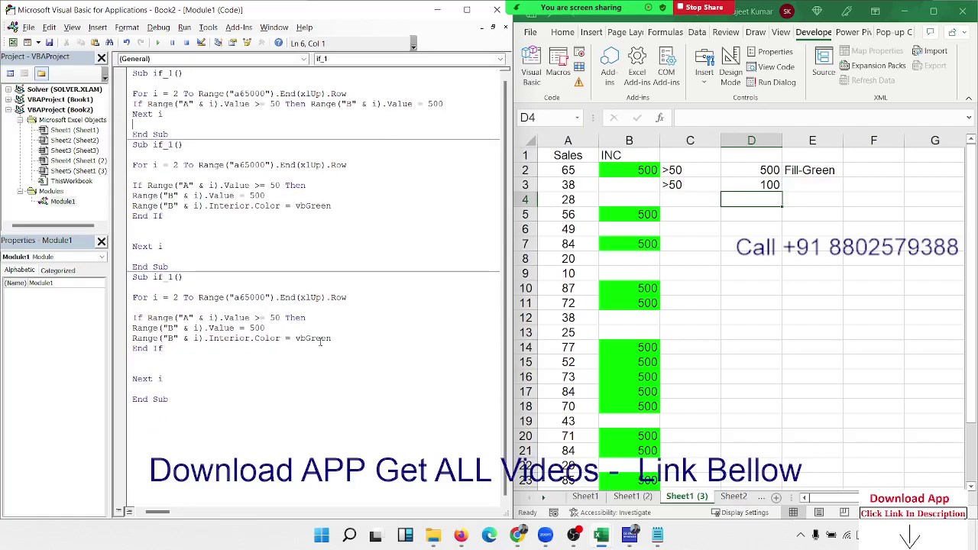
Replace the third copy's colour line with an Else branch holding a copy of the 500 assignment
{"action": "left_click_drag", "start_coordinate": [331, 338], "coordinate": [135, 339]}
{"action": "key", "text": "shift+Home"}
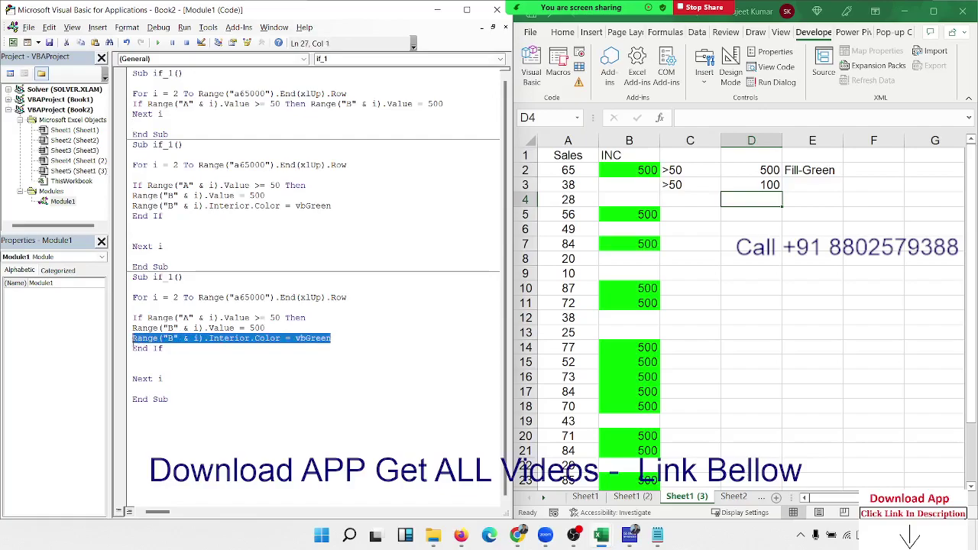
{"action": "key", "text": "Return"}
{"action": "key", "text": "Return"}
{"action": "key", "text": "Up"}
{"action": "key", "text": "Up"}
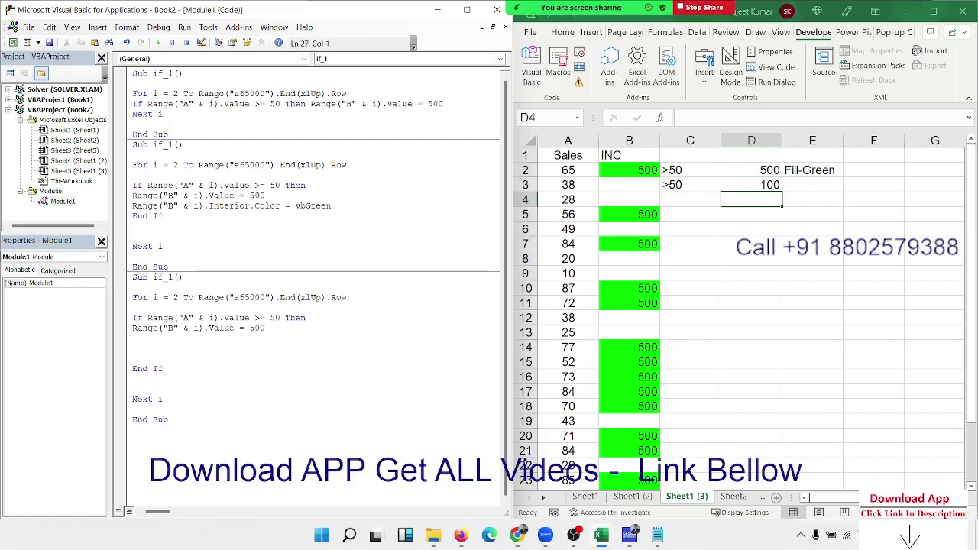
{"action": "type", "text": "Else"}
{"action": "key", "text": "Return"}
{"action": "key", "text": "Up"}
{"action": "key", "text": "Up"}
{"action": "key", "text": "shift+End"}
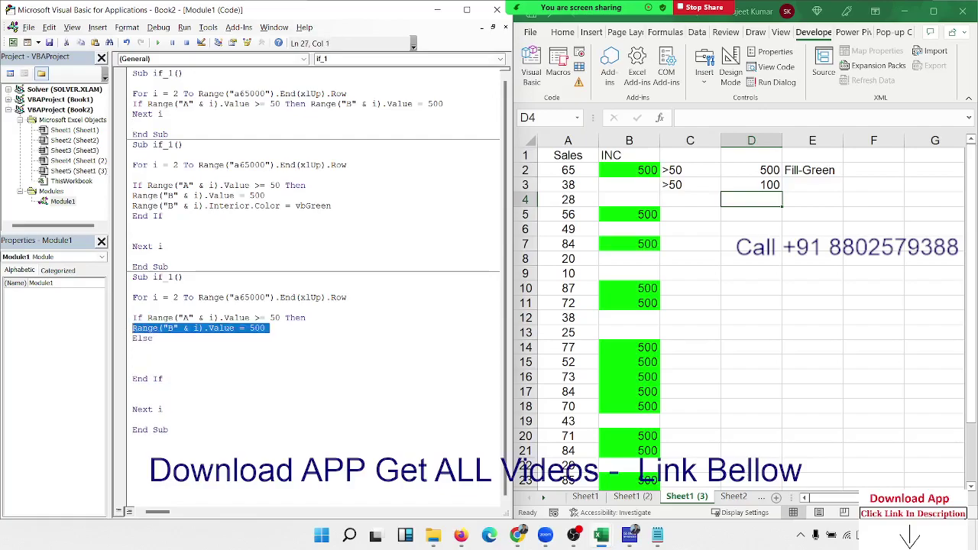
{"action": "key", "text": "ctrl+c"}
{"action": "key", "text": "Down"}
{"action": "key", "text": "Down"}
{"action": "key", "text": "ctrl+v"}
{"action": "key", "text": "Return"}
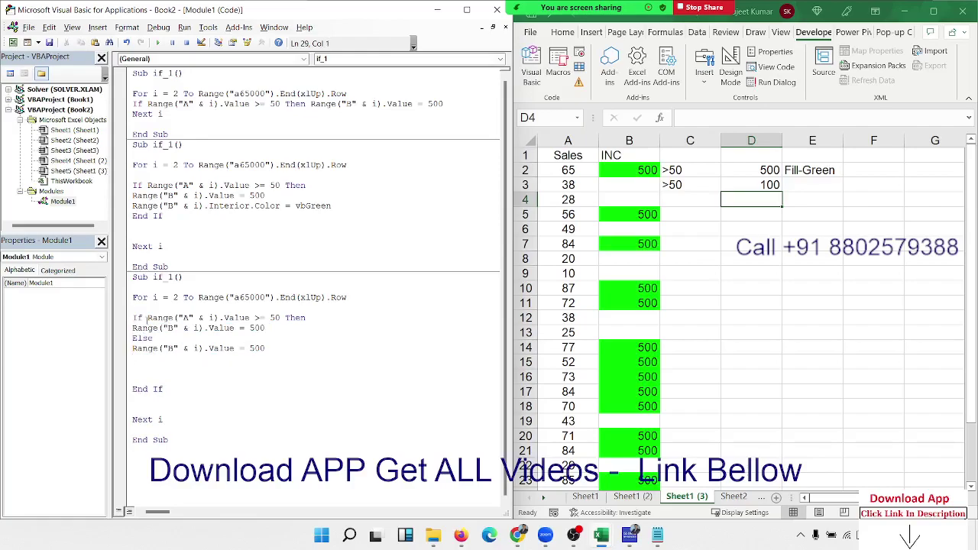
Change the Else value to 100 and tidy the blank lines around Else and End If
{"action": "double_click", "coordinate": [257, 348]}
{"action": "type", "text": "100"}
{"action": "key", "text": "Delete"}
{"action": "key", "text": "Delete"}
{"action": "key", "text": "BackSpace"}
{"action": "key", "text": "Up"}
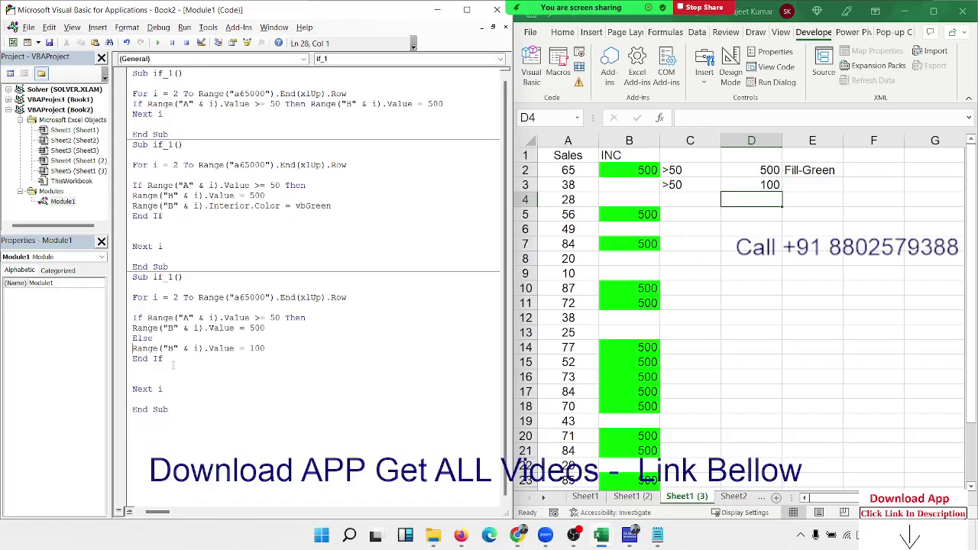
{"action": "key", "text": "Up"}
{"action": "key", "text": "Return"}
{"action": "key", "text": "Down"}
{"action": "key", "text": "Down"}
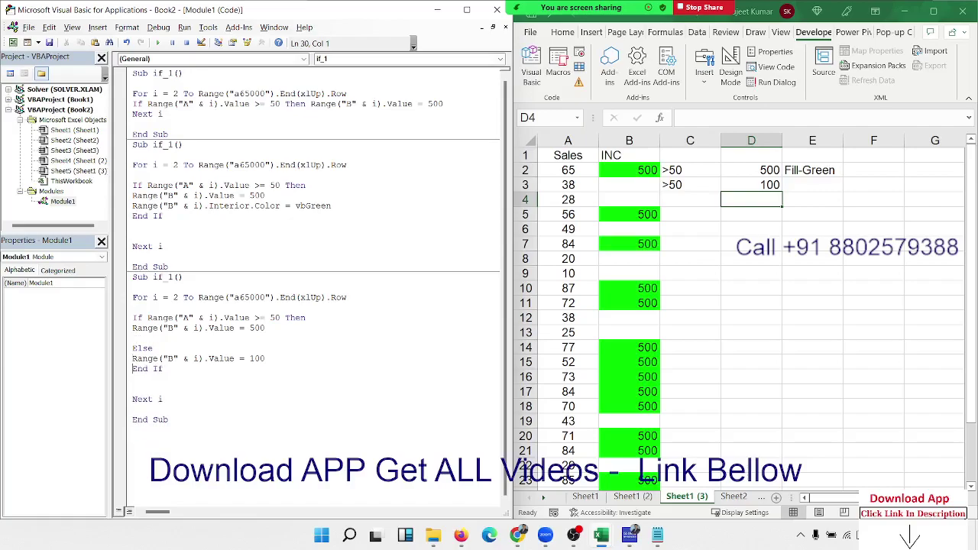
{"action": "key", "text": "Return"}
{"action": "key", "text": "Up"}
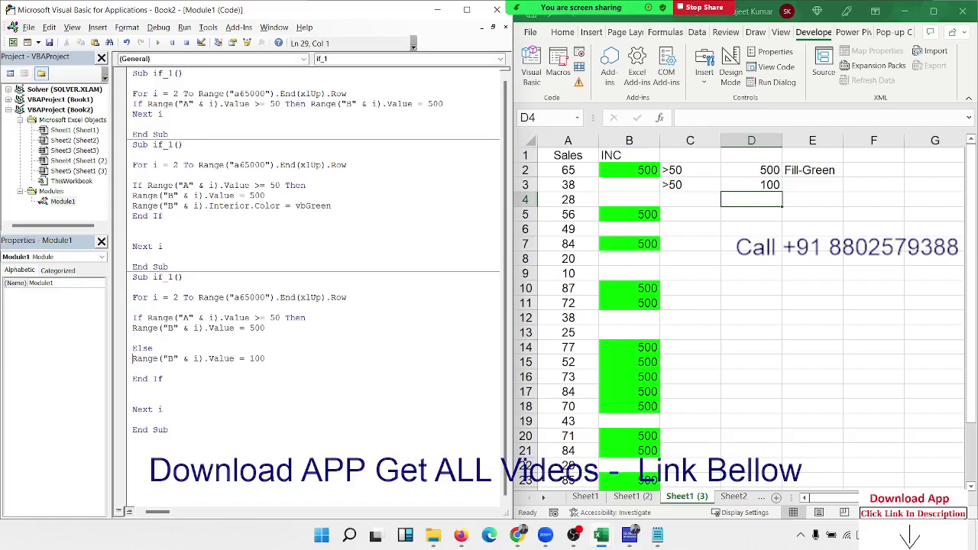
Step through the second and third macros' If blocks, marking the 500 and 100 lines
{"action": "key", "text": "Up"}
{"action": "key", "text": "Up"}
{"action": "key", "text": "Up"}
{"action": "key", "text": "Up"}
{"action": "key", "text": "Up"}
{"action": "key", "text": "Up"}
{"action": "key", "text": "Up"}
{"action": "key", "text": "Up"}
{"action": "key", "text": "Up"}
{"action": "key", "text": "shift+Down"}
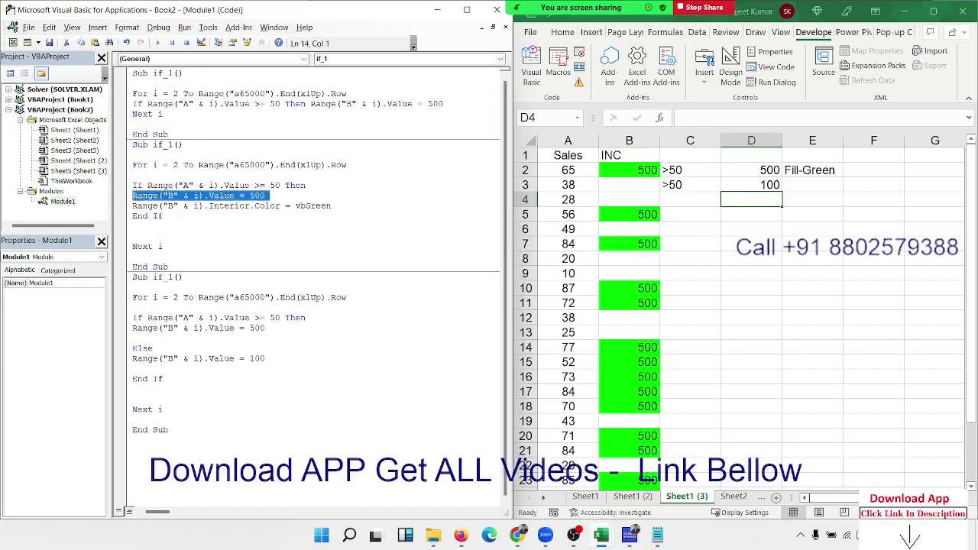
{"action": "key", "text": "shift+Down"}
{"action": "key", "text": "Down"}
{"action": "key", "text": "Down"}
{"action": "key", "text": "Down"}
{"action": "key", "text": "Down"}
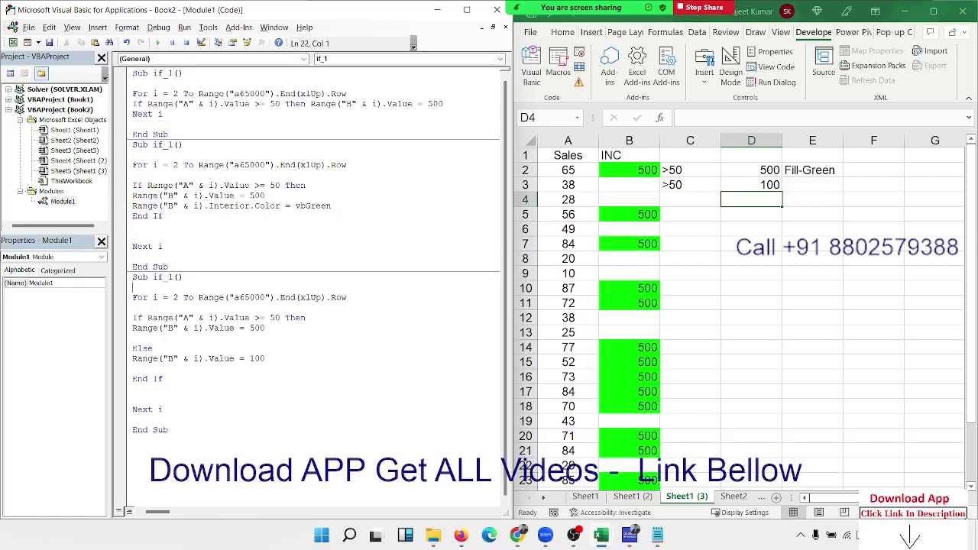
{"action": "key", "text": "Down"}
{"action": "key", "text": "Down"}
{"action": "key", "text": "Down"}
{"action": "key", "text": "Down"}
{"action": "key", "text": "Down"}
{"action": "key", "text": "shift+Down"}
{"action": "key", "text": "Down"}
{"action": "key", "text": "Down"}
{"action": "key", "text": "shift+Down"}
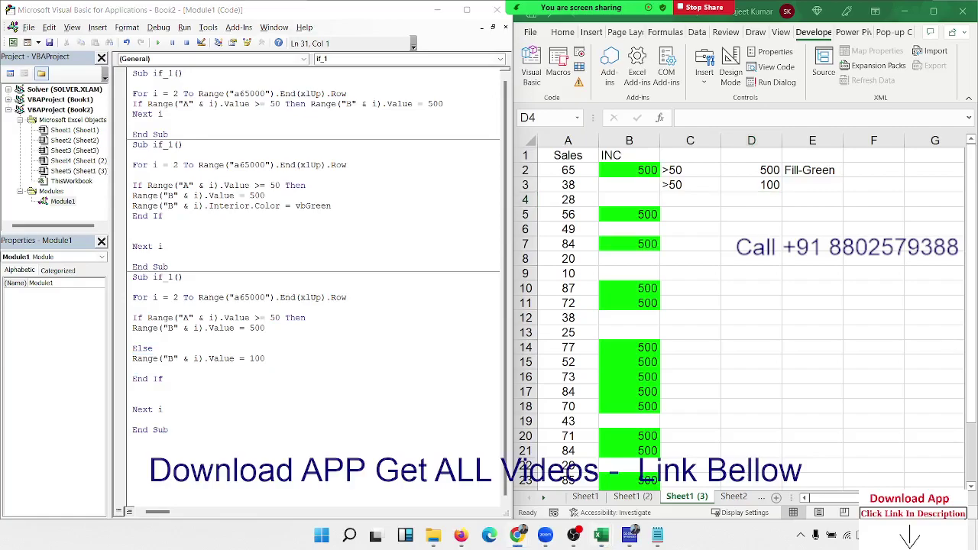
Compare the worksheet's criteria notes with the third macro's condition and Else branch
{"action": "left_click", "coordinate": [709, 191]}
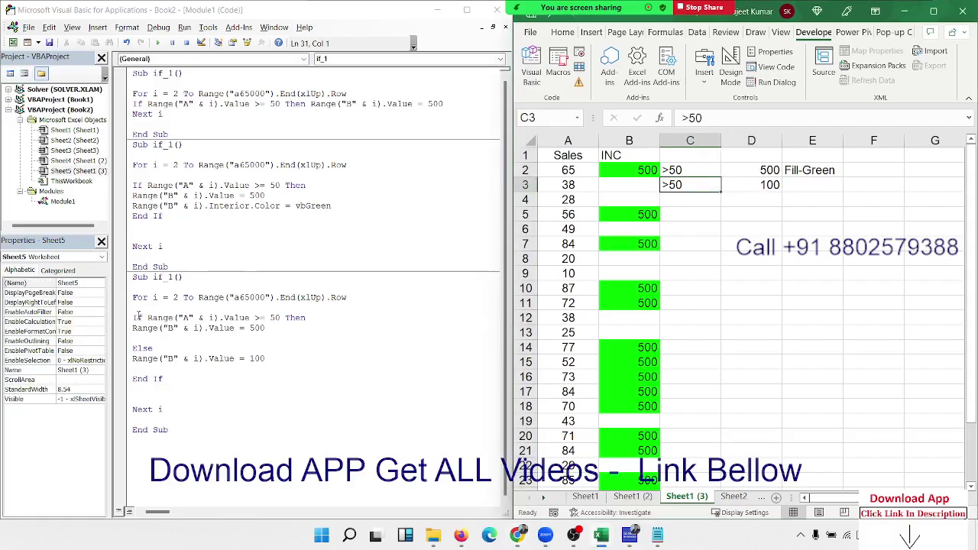
{"action": "left_click_drag", "start_coordinate": [142, 317], "coordinate": [302, 318]}
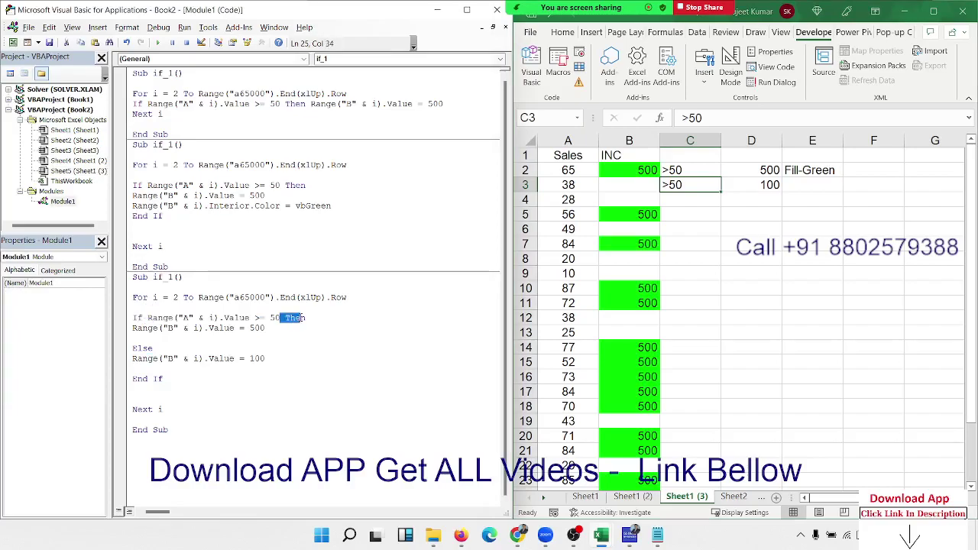
{"action": "left_click_drag", "start_coordinate": [124, 328], "coordinate": [133, 369]}
{"action": "left_click", "coordinate": [133, 349]}
{"action": "left_click", "coordinate": [133, 372]}
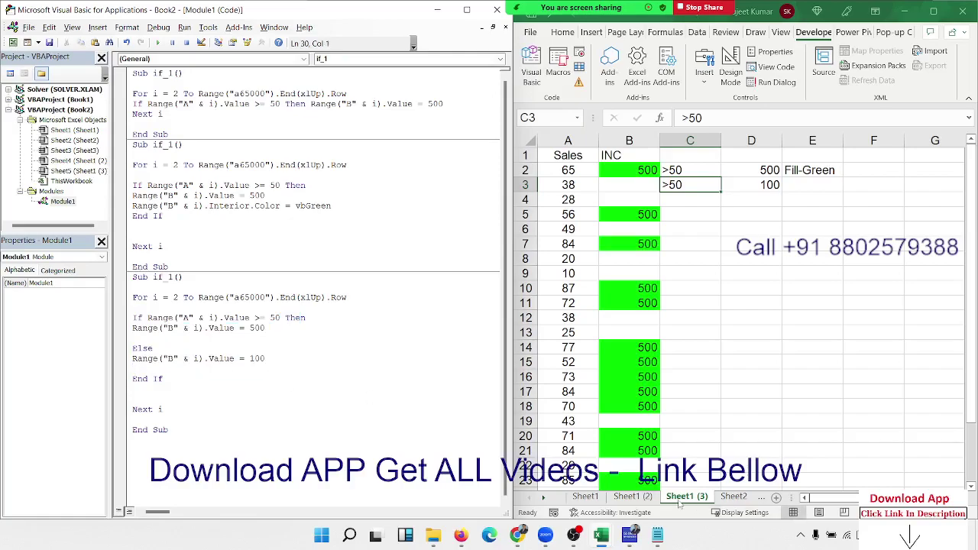
Copy the sheet to Sheet1 (4), clear the C2:E3 notes and delete column B's old results
{"action": "left_click_drag", "start_coordinate": [680, 501], "coordinate": [735, 495], "text": "ctrl"}
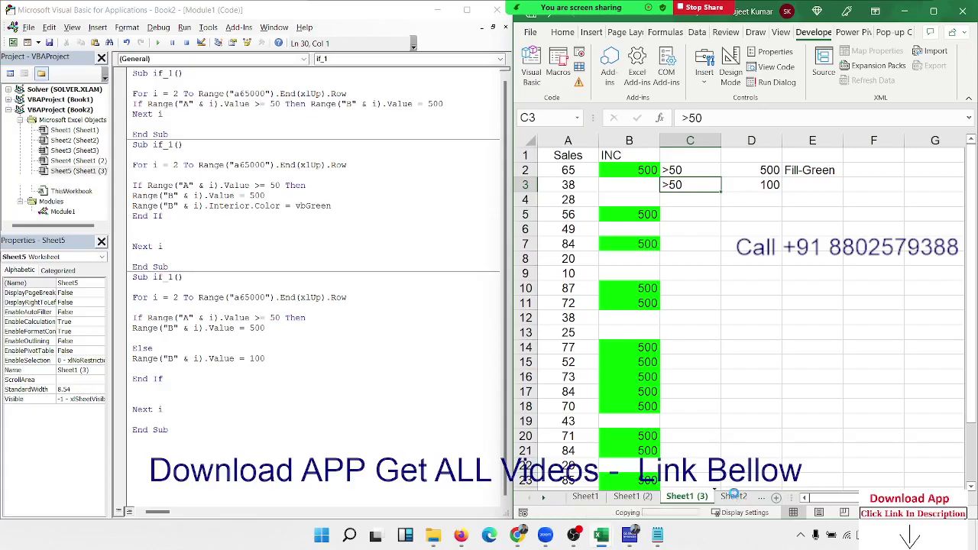
{"action": "left_click", "coordinate": [706, 169]}
{"action": "left_click_drag", "start_coordinate": [706, 168], "coordinate": [837, 187]}
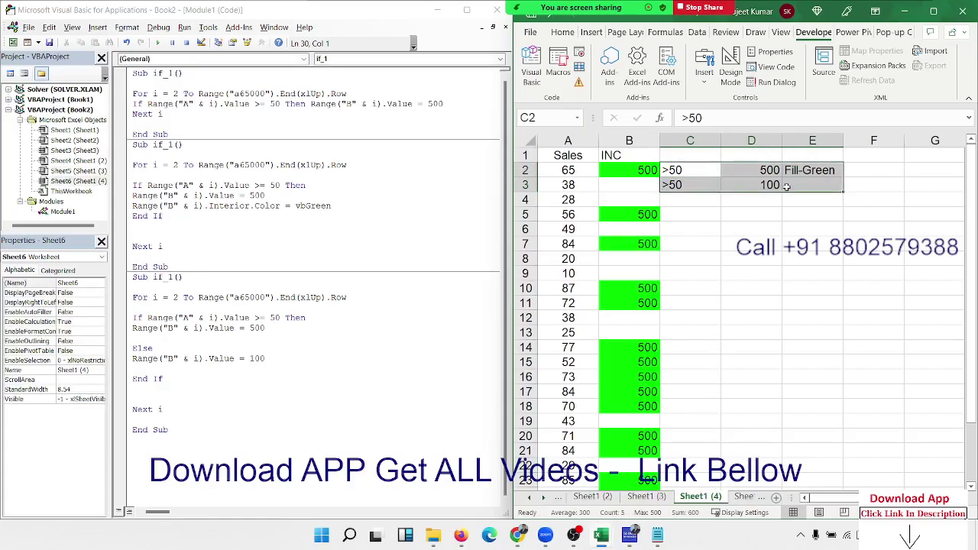
{"action": "key", "text": "Delete"}
{"action": "left_click", "coordinate": [613, 137]}
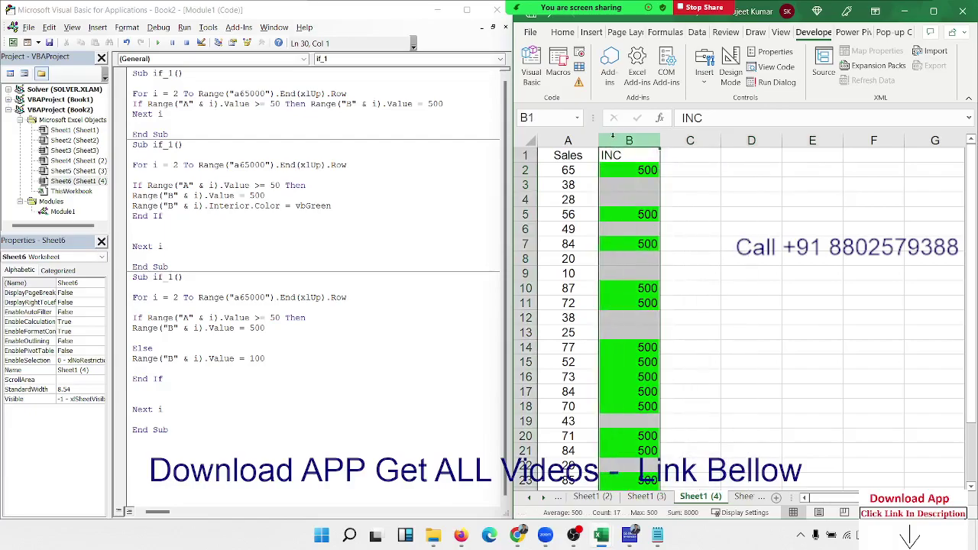
{"action": "key", "text": "ctrl+minus"}
Enter the INC header in B1 and notes 50-80 in D2, 800 in E2, 100 in E3
{"action": "key", "text": "Up"}
{"action": "type", "text": "IN"}
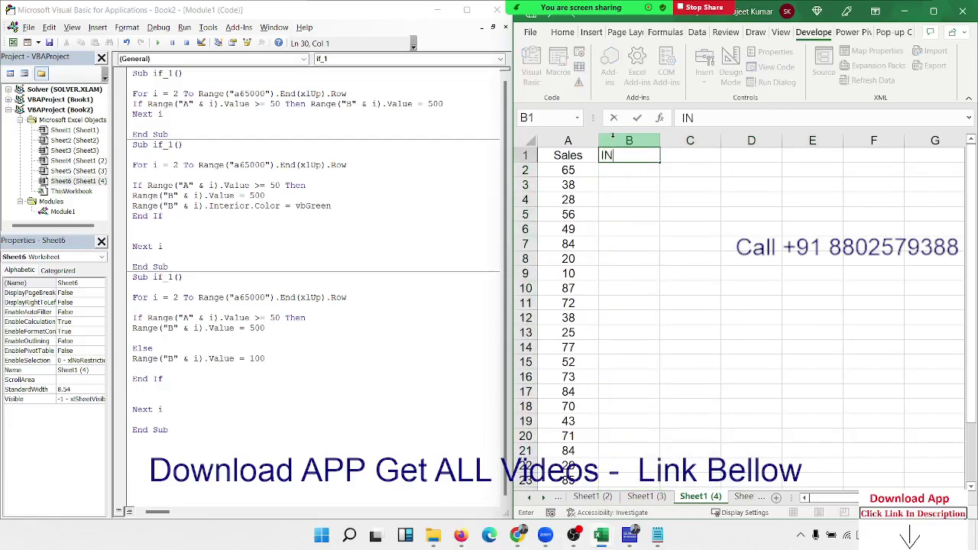
{"action": "type", "text": "C"}
{"action": "key", "text": "Right"}
{"action": "key", "text": "Right"}
{"action": "key", "text": "Down"}
{"action": "type", "text": "80"}
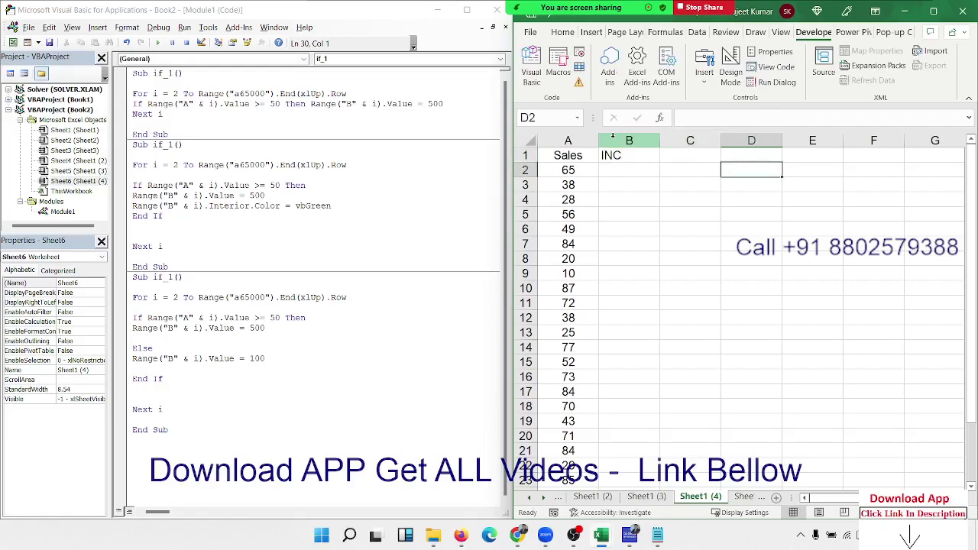
{"action": "key", "text": "BackSpace"}
{"action": "key", "text": "BackSpace"}
{"action": "type", "text": "50-80"}
{"action": "key", "text": "Right"}
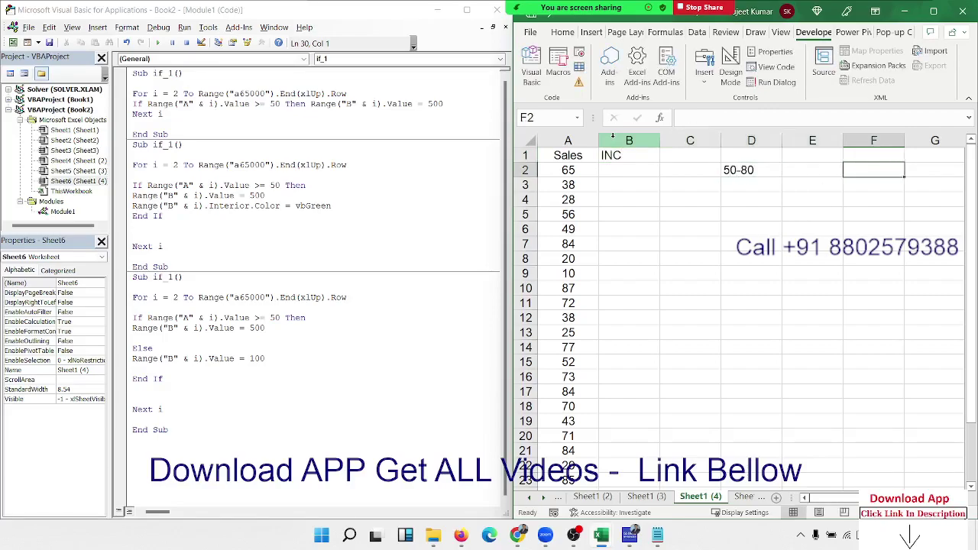
{"action": "type", "text": "800"}
{"action": "key", "text": "Return"}
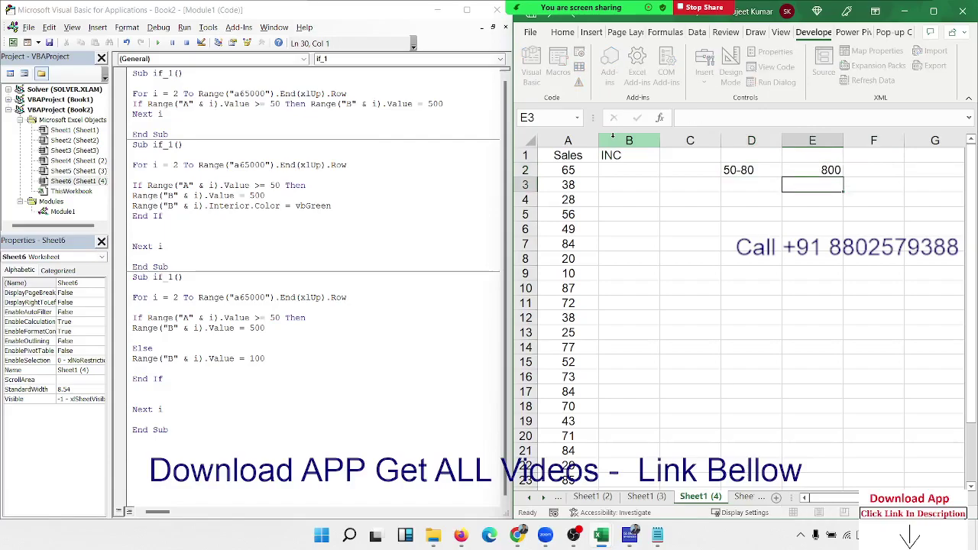
{"action": "type", "text": "100"}
{"action": "key", "text": "Return"}
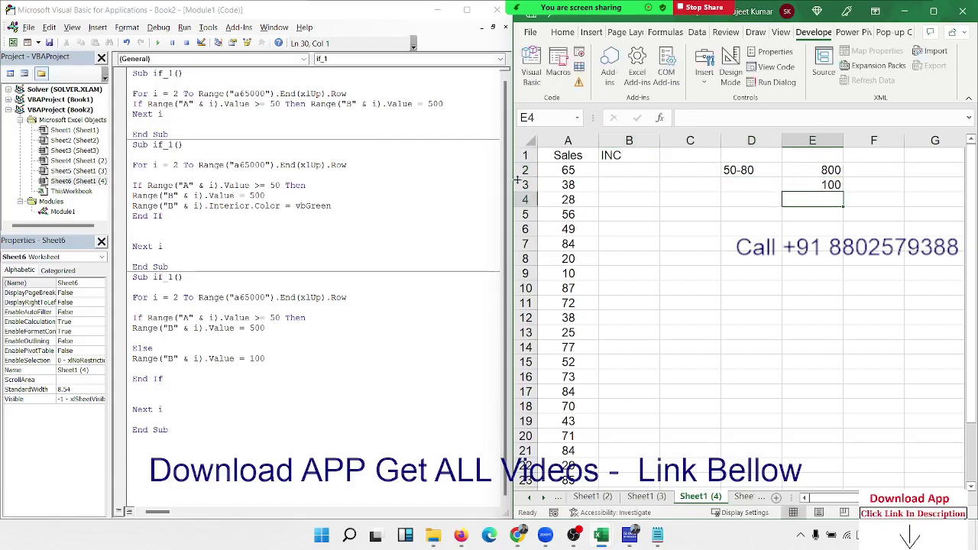
{"action": "left_click_drag", "start_coordinate": [180, 434], "coordinate": [138, 329]}
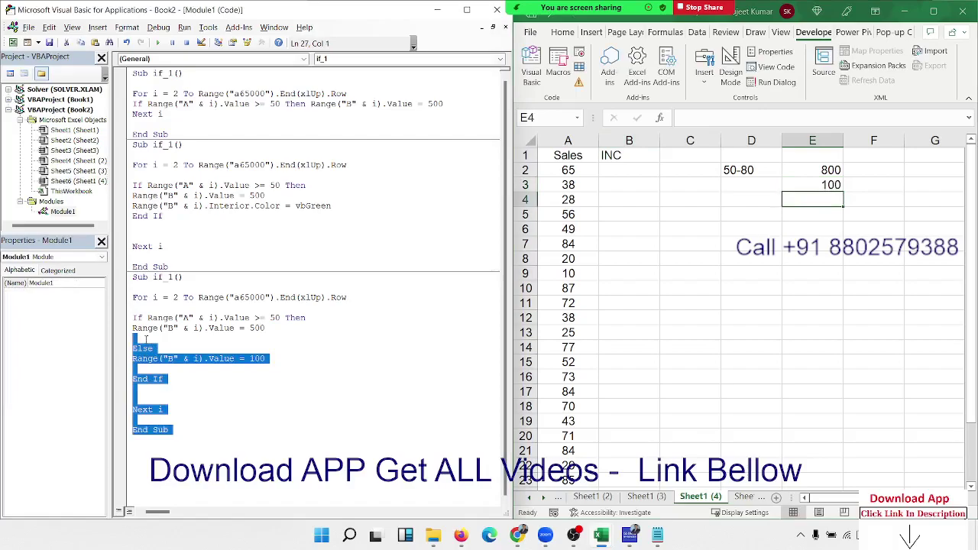
Rename the second macro to if_2 and the third to if_3
{"action": "left_click", "coordinate": [169, 145]}
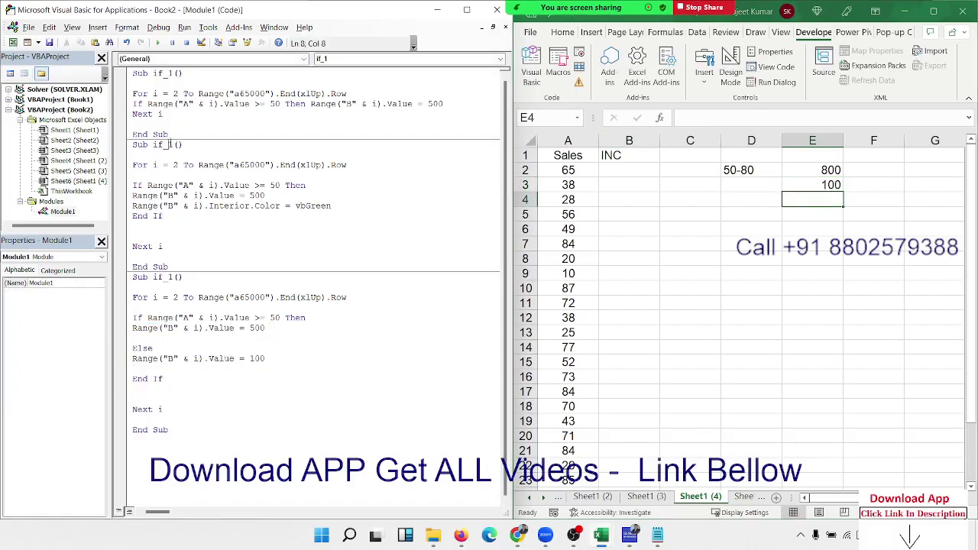
{"action": "type", "text": "2"}
{"action": "left_click", "coordinate": [174, 278]}
{"action": "key", "text": "BackSpace"}
{"action": "type", "text": "3"}
Copy the whole if_3 procedure and paste a duplicate below its End Sub
{"action": "left_click_drag", "start_coordinate": [188, 442], "coordinate": [135, 276]}
{"action": "key", "text": "ctrl+c"}
{"action": "left_click", "coordinate": [135, 440]}
{"action": "mouse_move", "coordinate": [191, 431]}
{"action": "left_mouse_down"}
{"action": "mouse_move", "coordinate": [139, 318]}
{"action": "mouse_move", "coordinate": [134, 277]}
{"action": "left_mouse_up"}
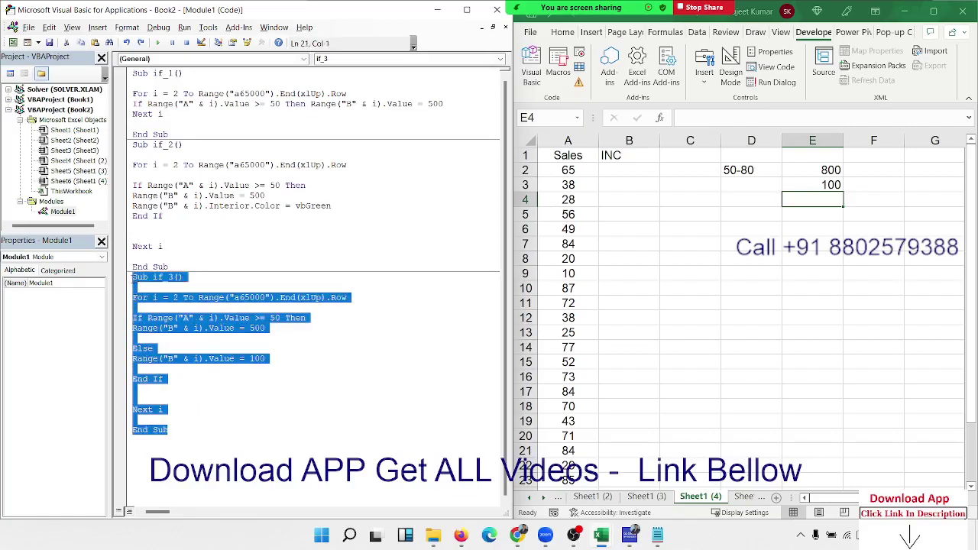
{"action": "left_click", "coordinate": [182, 440]}
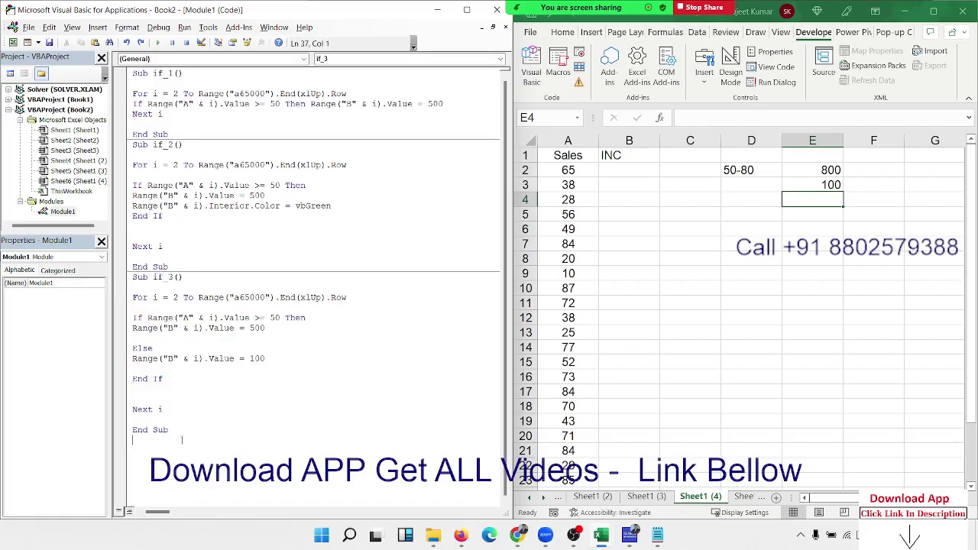
{"action": "key", "text": "ctrl+v"}
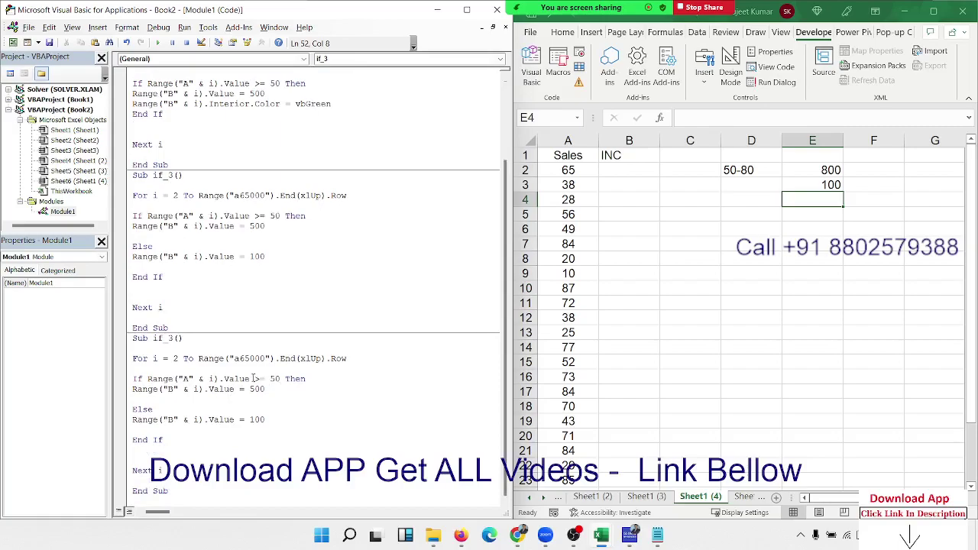
Rename the copy to if_4 and declare Dim s As Long
{"action": "left_click", "coordinate": [173, 338]}
{"action": "key", "text": "BackSpace"}
{"action": "type", "text": "4"}
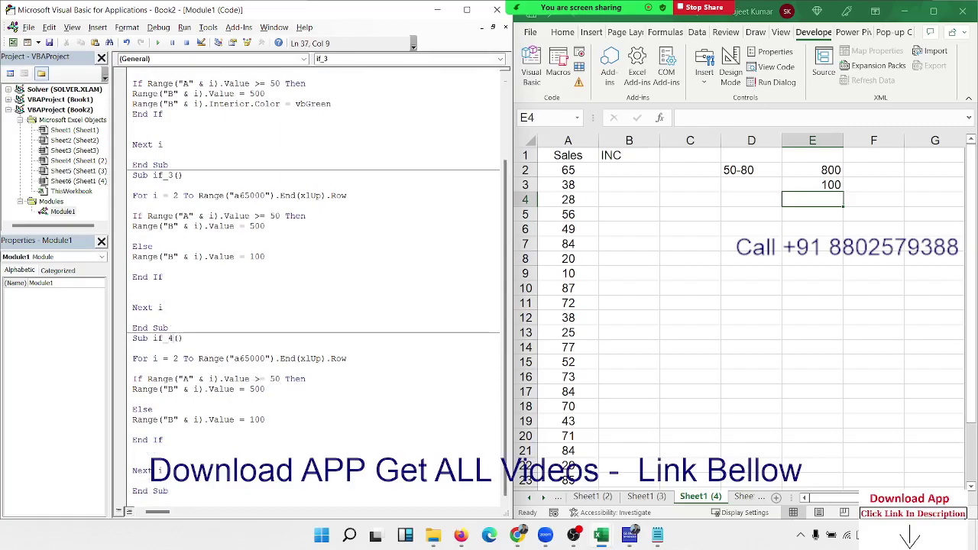
{"action": "key", "text": "Down"}
{"action": "key", "text": "Return"}
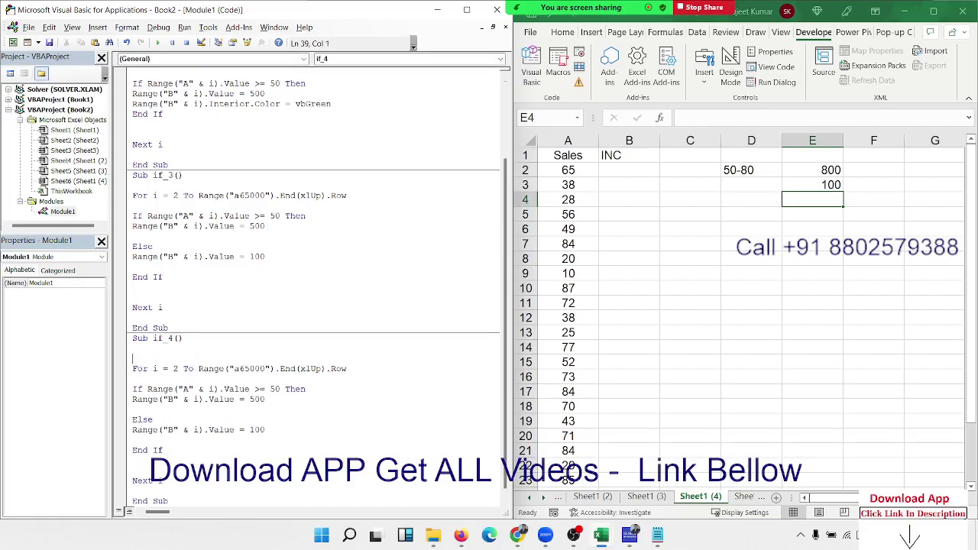
{"action": "type", "text": "dim "}
{"action": "type", "text": "s as "}
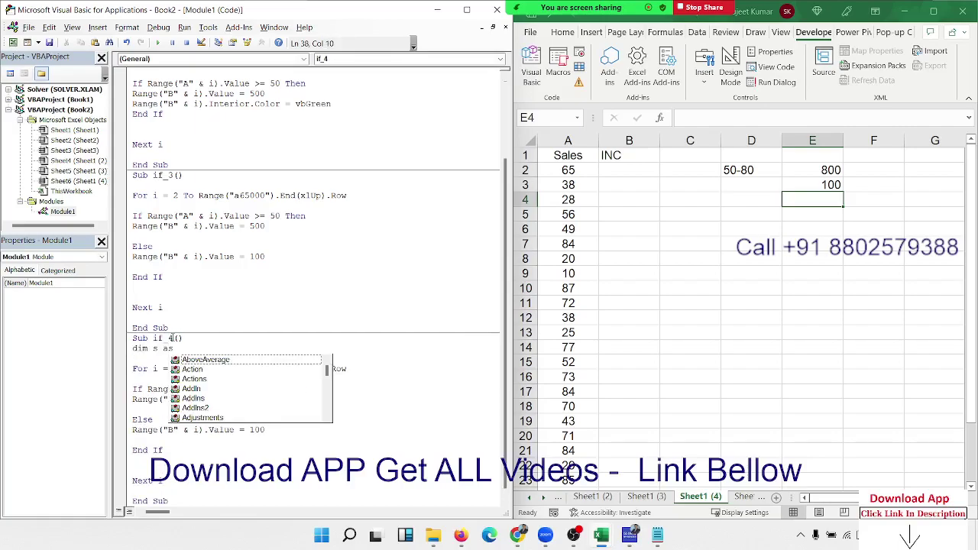
{"action": "type", "text": "Long"}
{"action": "key", "text": "Tab"}
{"action": "key", "text": "Down"}
{"action": "key", "text": "Down"}
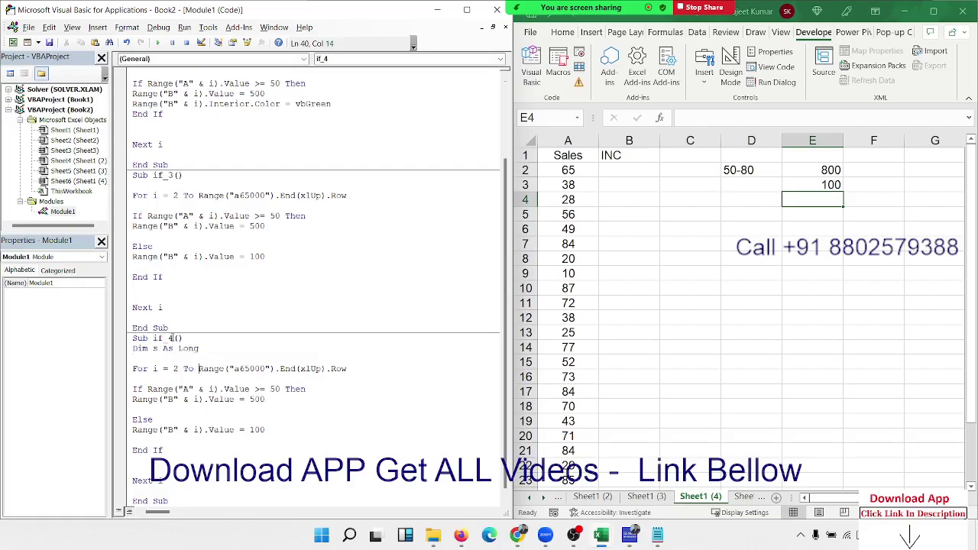
{"action": "key", "text": "Down"}
Assign s = Range("A" & i).Value inside the loop
{"action": "type", "text": "s"}
{"action": "type", "text": "="}
{"action": "left_click", "coordinate": [155, 398]}
{"action": "key", "text": "Return"}
{"action": "left_click_drag", "start_coordinate": [147, 389], "coordinate": [280, 390]}
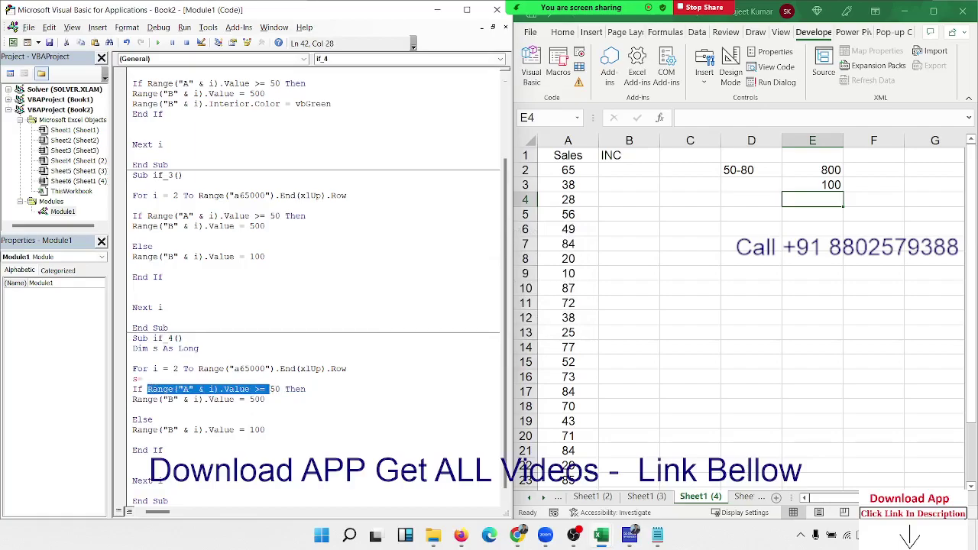
{"action": "left_click", "coordinate": [172, 377]}
{"action": "type", "text": "Range(\"A\" & i).Value"}
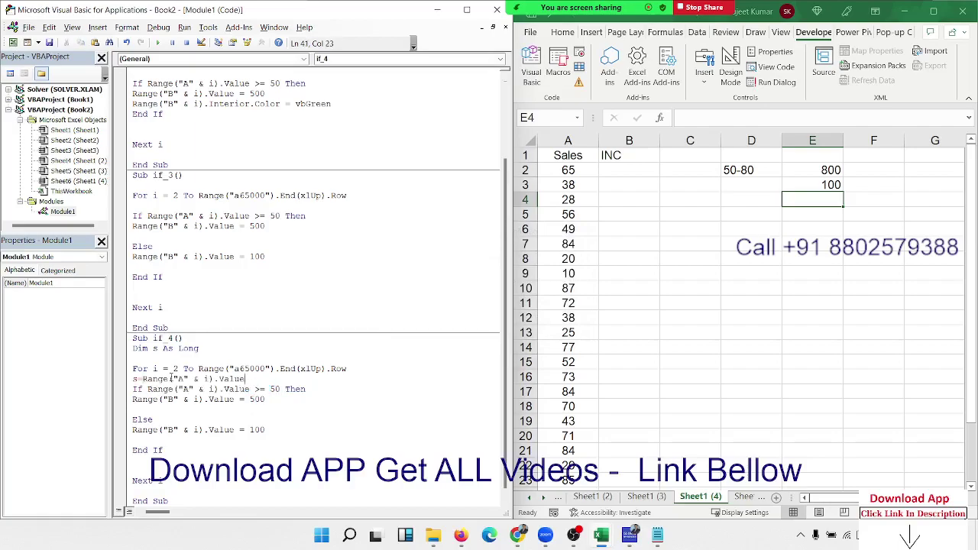
{"action": "key", "text": "Return"}
Change the condition to s>=50 and s<=80 and the written value from 500 to 800
{"action": "scroll", "coordinate": [151, 391], "scroll_direction": "down", "scroll_amount": 1}
{"action": "left_click_drag", "start_coordinate": [147, 379], "coordinate": [280, 379]}
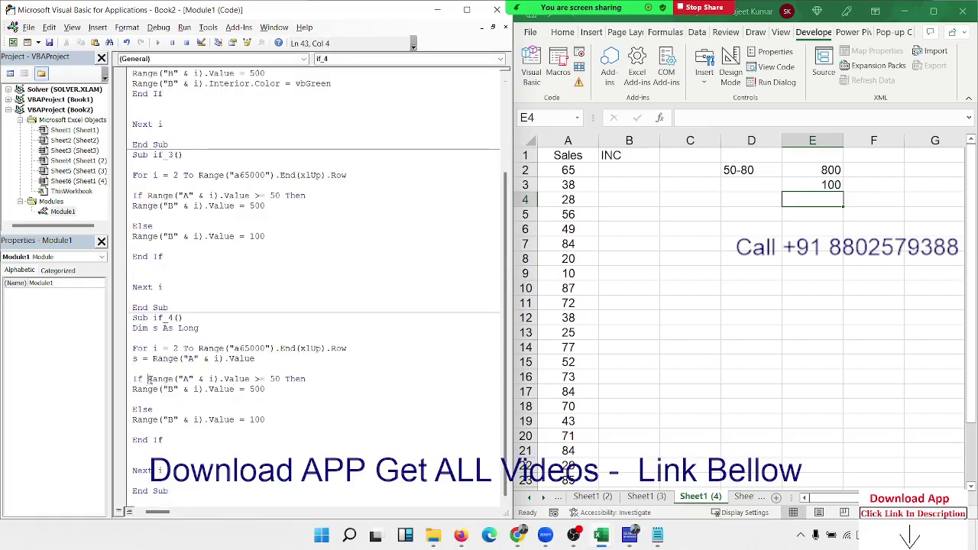
{"action": "type", "text": "s"}
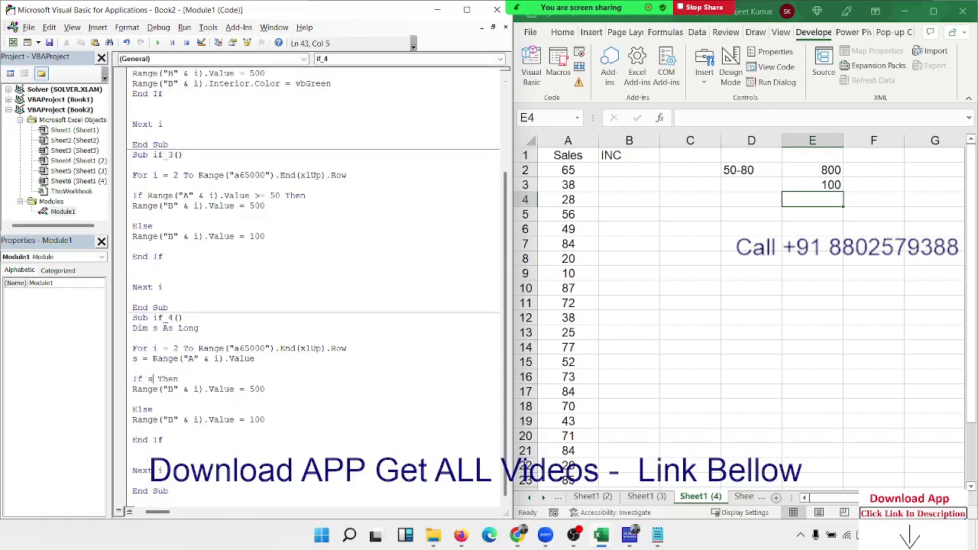
{"action": "type", "text": ">"}
{"action": "type", "text": "=50 "}
{"action": "type", "text": "and s"}
{"action": "type", "text": "<="}
{"action": "type", "text": "80"}
{"action": "key", "text": "Down"}
{"action": "left_click", "coordinate": [250, 389]}
{"action": "key", "text": "Delete"}
{"action": "type", "text": "8"}
{"action": "key", "text": "Down"}
{"action": "key", "text": "Down"}
{"action": "key", "text": "Down"}
Run the if_4 macro and tidy the spacing around Then and Else
{"action": "left_click", "coordinate": [228, 409]}
{"action": "left_click", "coordinate": [157, 43]}
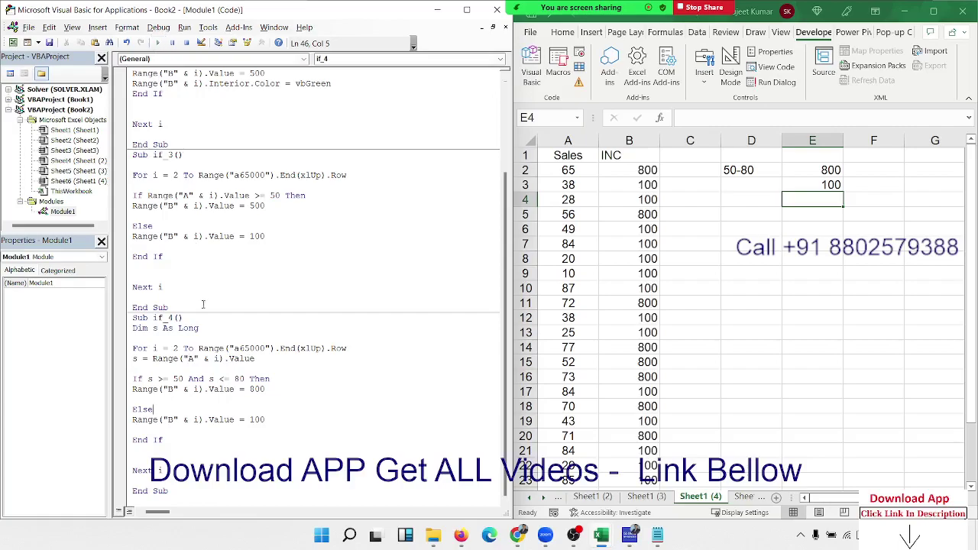
{"action": "left_click", "coordinate": [247, 378]}
{"action": "left_click", "coordinate": [230, 432]}
Remove the blank lines around the If, Else and Next lines in if_4
{"action": "key", "text": "Delete"}
{"action": "key", "text": "Up"}
{"action": "key", "text": "Up"}
{"action": "key", "text": "BackSpace"}
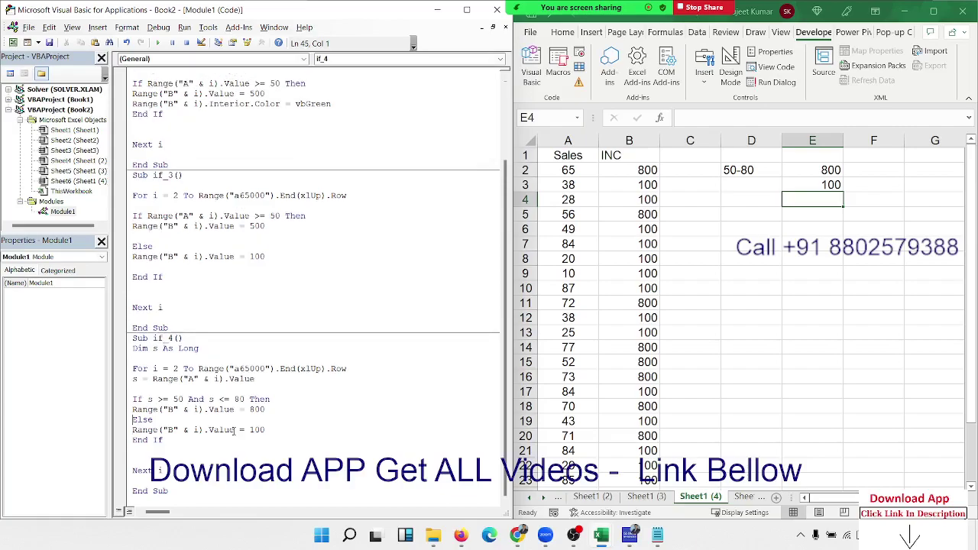
{"action": "key", "text": "Up"}
{"action": "key", "text": "Up"}
{"action": "key", "text": "BackSpace"}
{"action": "key", "text": "Down"}
{"action": "key", "text": "Down"}
{"action": "key", "text": "Down"}
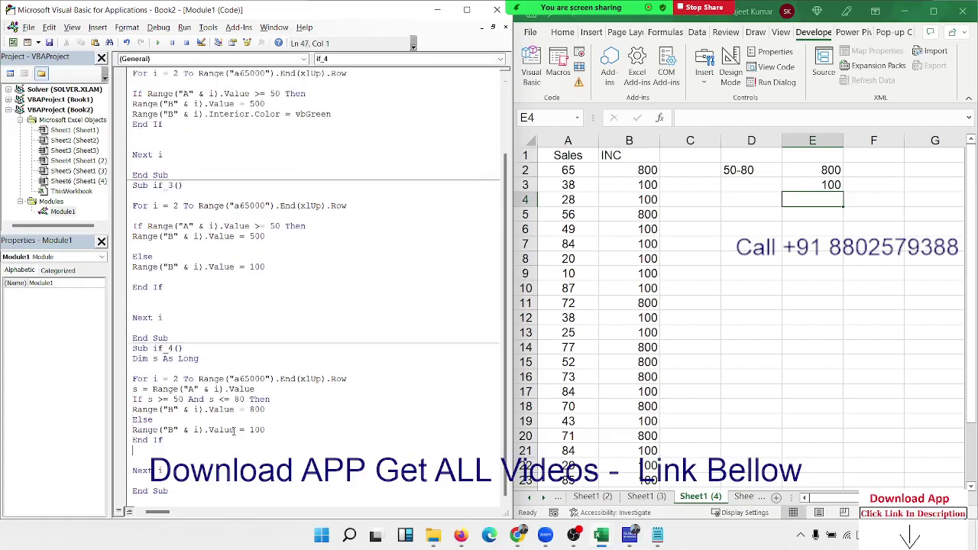
{"action": "key", "text": "Delete"}
{"action": "key", "text": "Delete"}
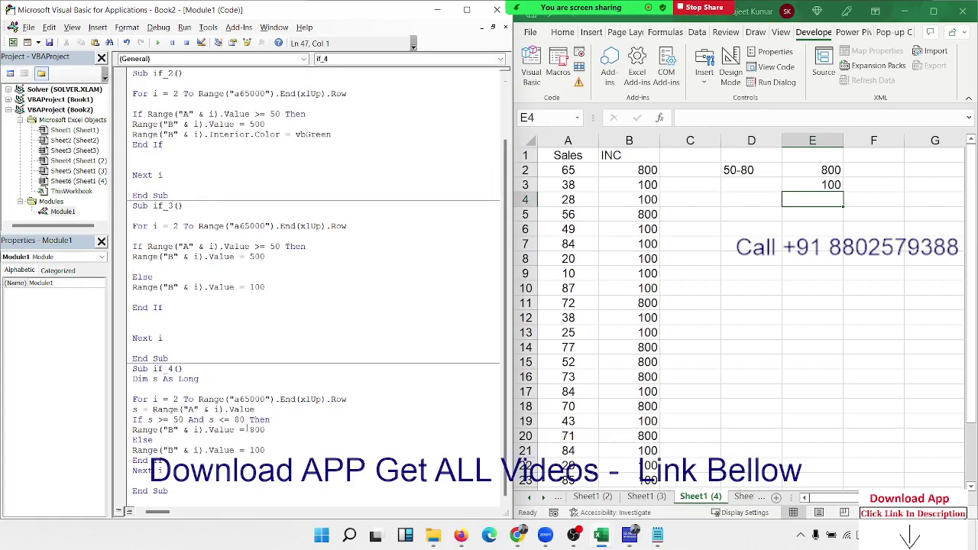
Paste a duplicate of the compacted if_4 macro below it
{"action": "left_click_drag", "start_coordinate": [184, 497], "coordinate": [124, 373]}
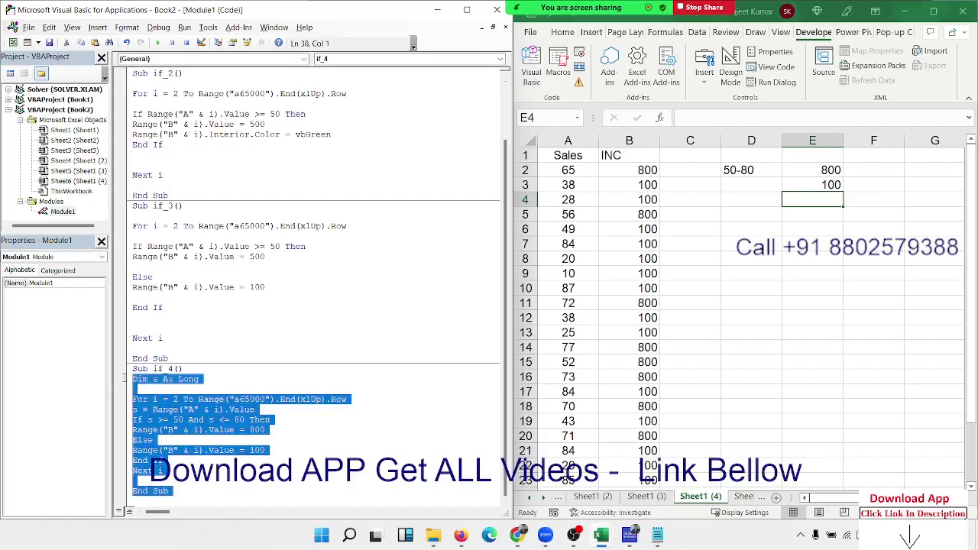
{"action": "left_click", "coordinate": [185, 500]}
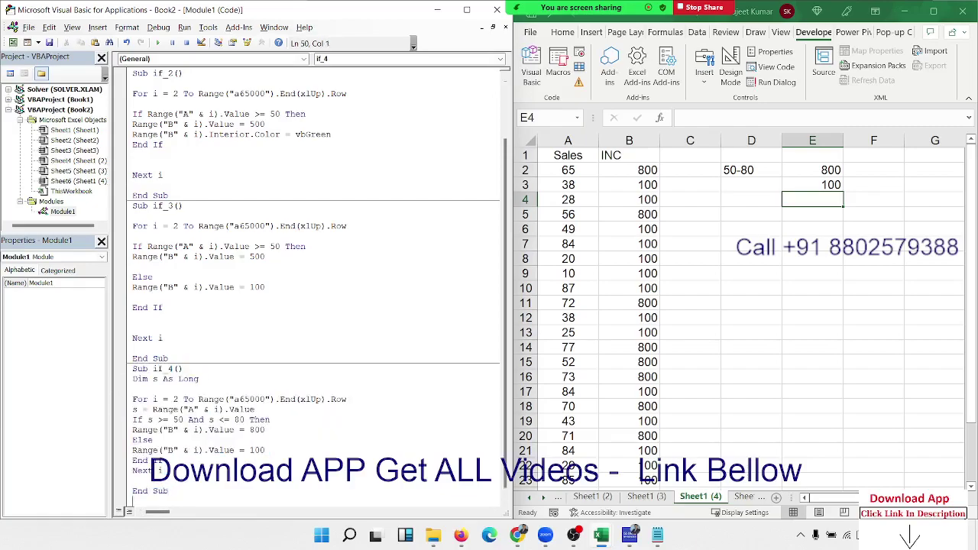
{"action": "key", "text": "ctrl+v"}
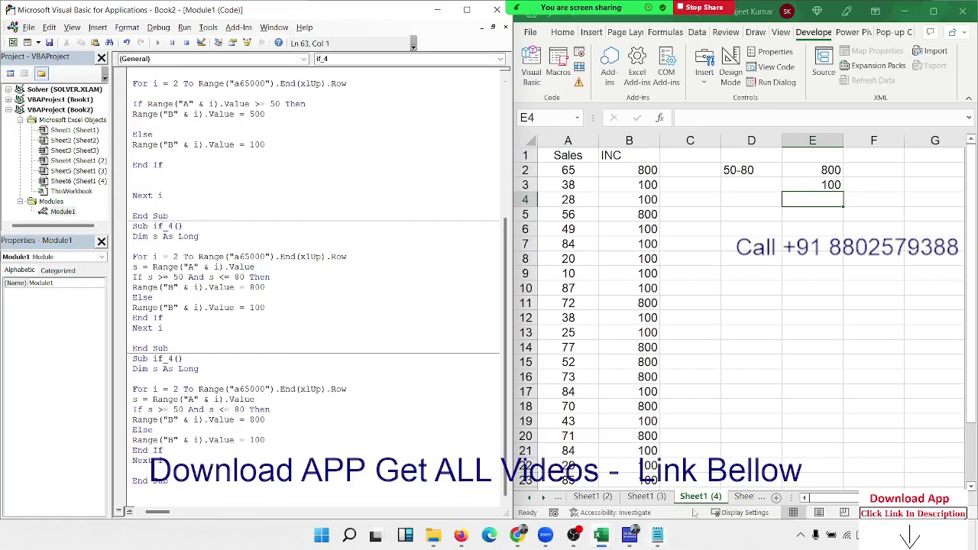
On Sheet2, head column A 'Days' and auto-fill weekday names down from Sat
{"action": "left_click", "coordinate": [745, 498]}
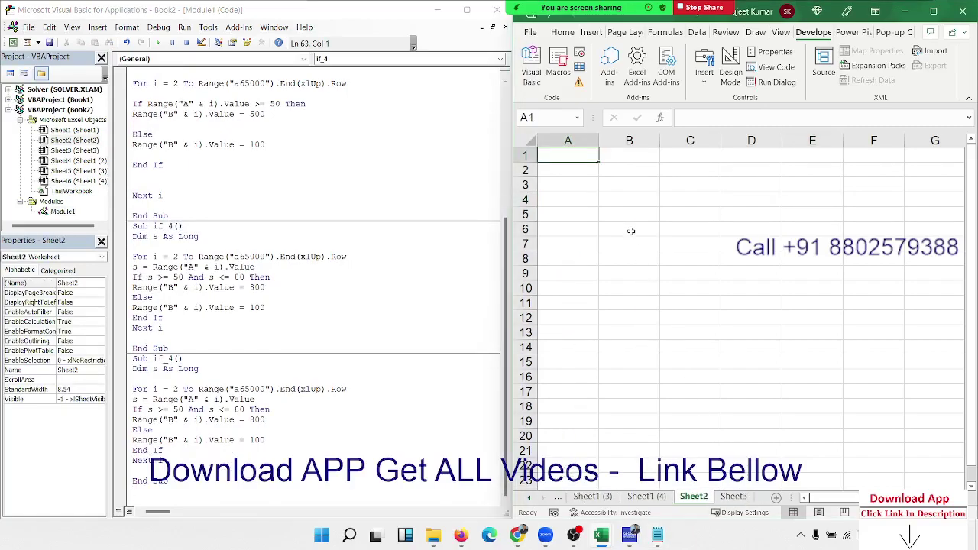
{"action": "type", "text": "Days"}
{"action": "key", "text": "Return"}
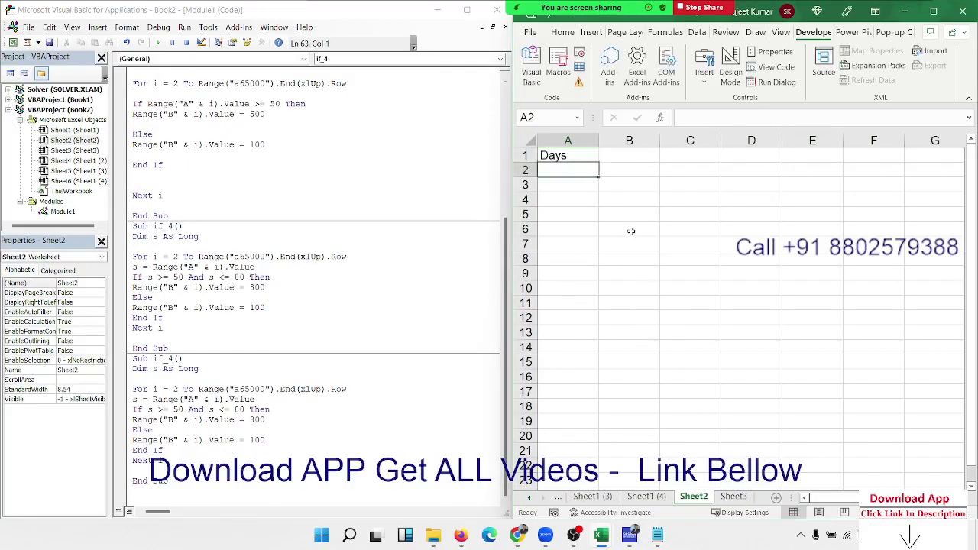
{"action": "type", "text": "S"}
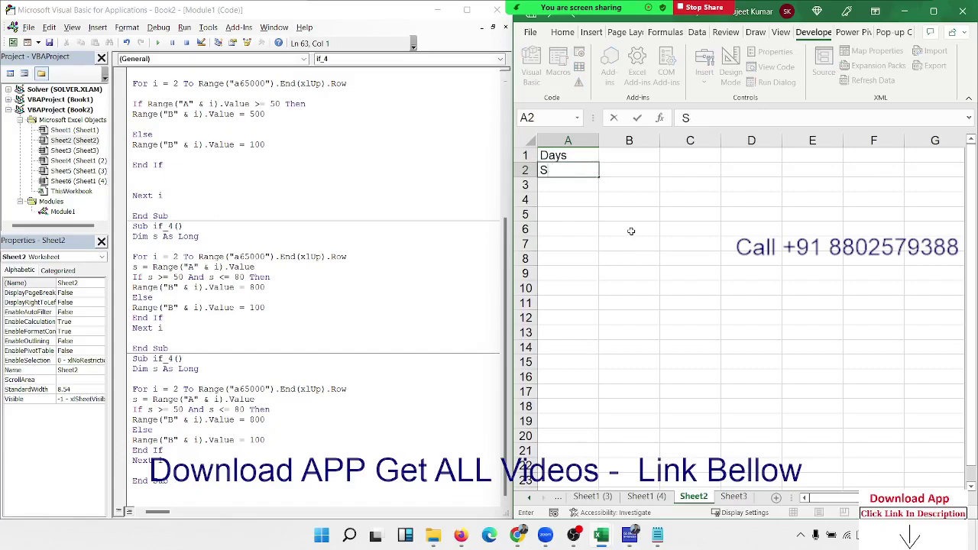
{"action": "type", "text": "-at"}
{"action": "left_click", "coordinate": [568, 196]}
{"action": "left_click", "coordinate": [579, 173]}
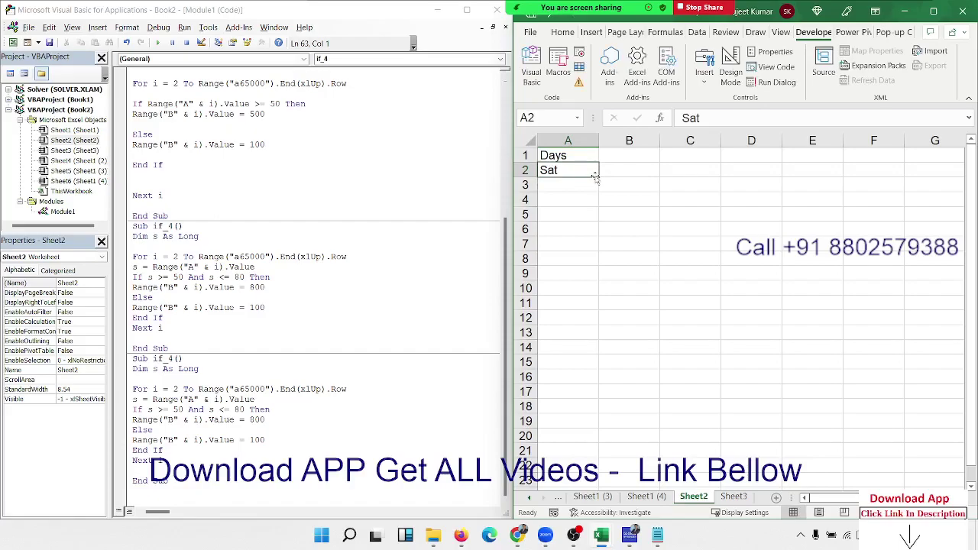
{"action": "left_click_drag", "start_coordinate": [594, 179], "coordinate": [604, 480]}
{"action": "scroll", "coordinate": [640, 305], "scroll_direction": "up", "scroll_amount": 1}
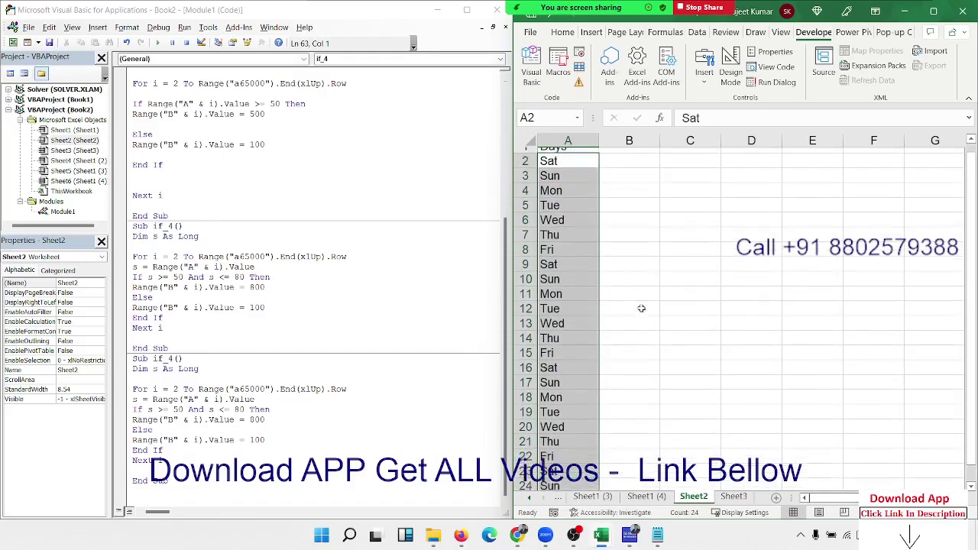
Enter header 'offce' in B1 and notes Sat-Sun in C2, W/O in D2, Open in D3
{"action": "left_click", "coordinate": [629, 155]}
{"action": "type", "text": "off"}
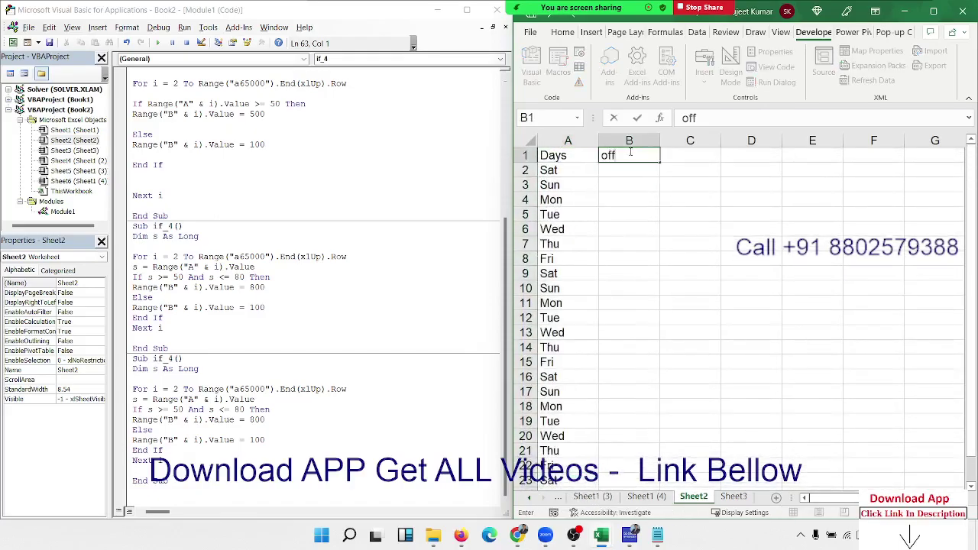
{"action": "type", "text": "ce"}
{"action": "key", "text": "Return"}
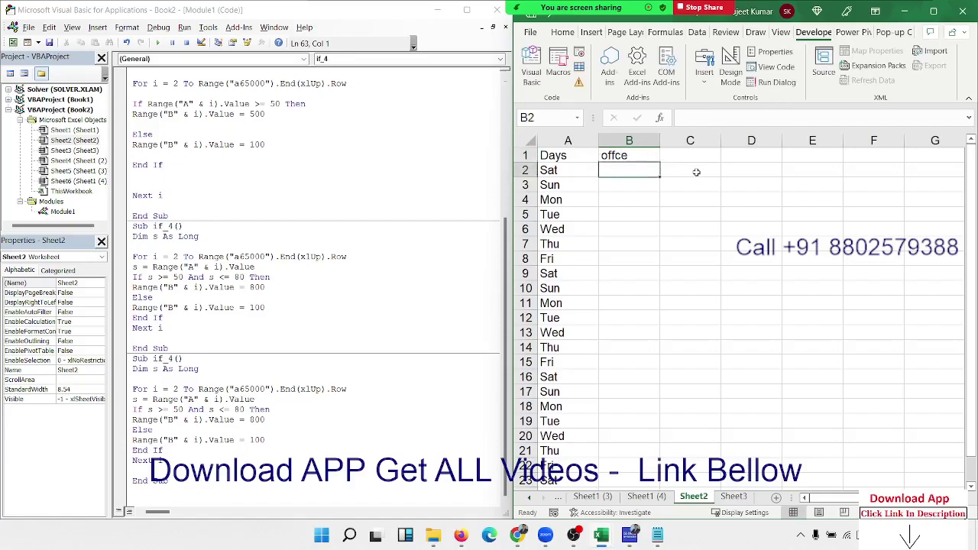
{"action": "left_click", "coordinate": [696, 171]}
{"action": "type", "text": "SA"}
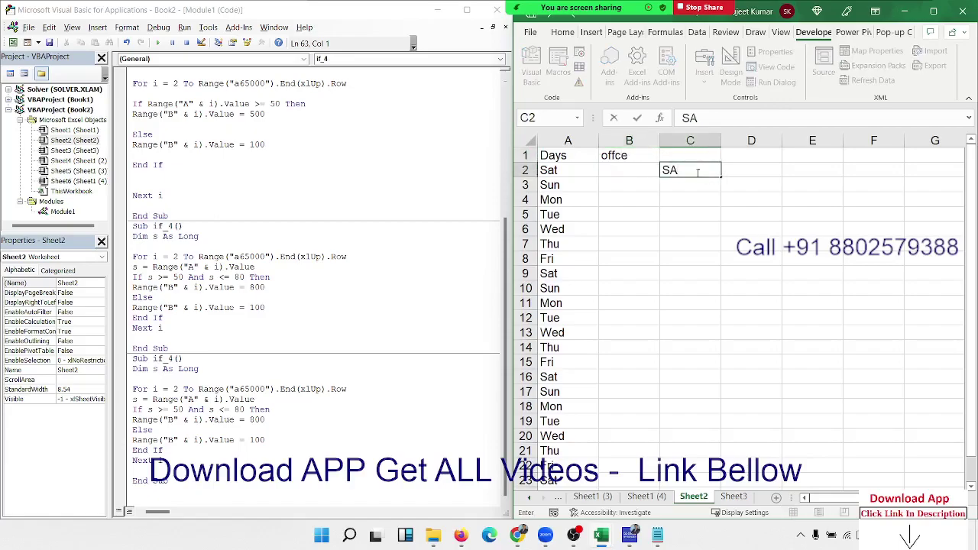
{"action": "type", "text": "t-Su"}
{"action": "type", "text": "n"}
{"action": "key", "text": "Tab"}
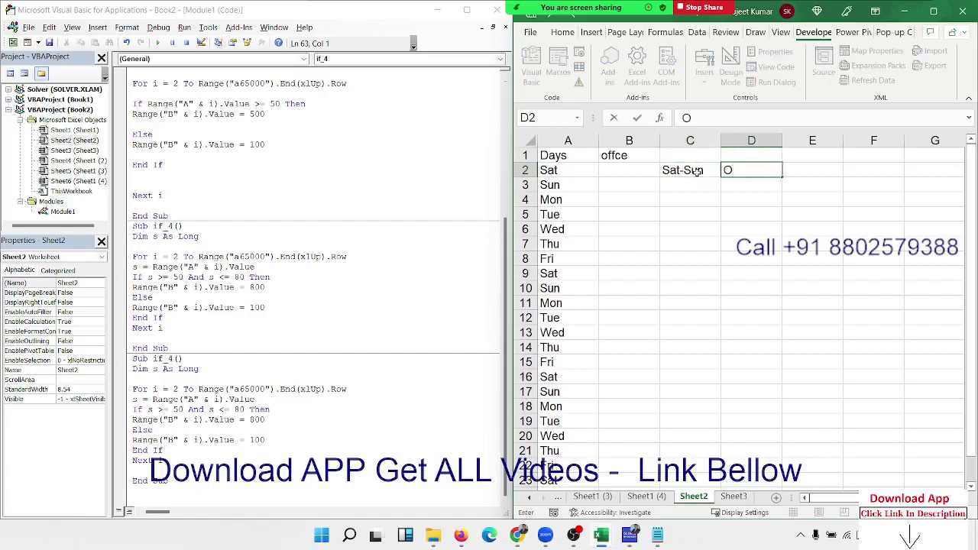
{"action": "type", "text": "W"}
{"action": "type", "text": "/O"}
{"action": "key", "text": "Return"}
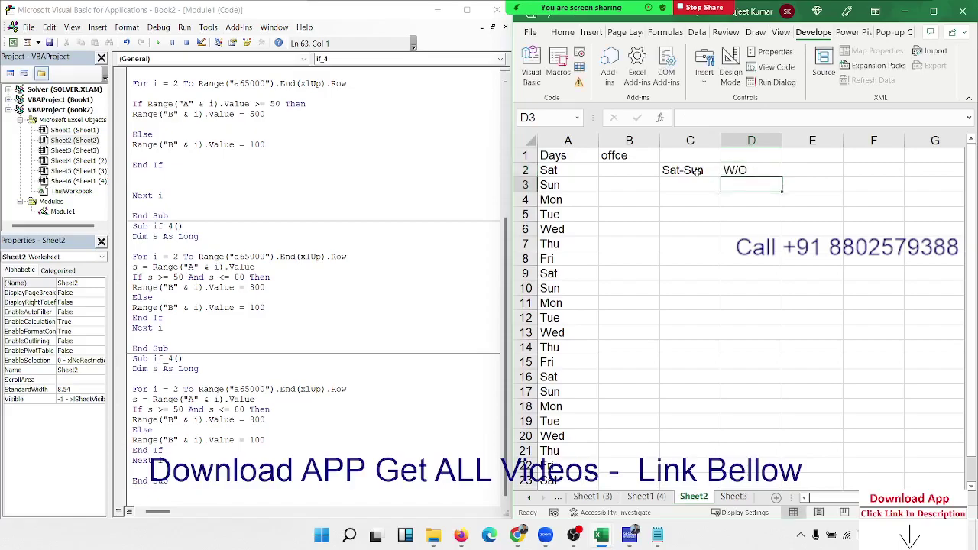
{"action": "type", "text": "Open"}
{"action": "key", "text": "Return"}
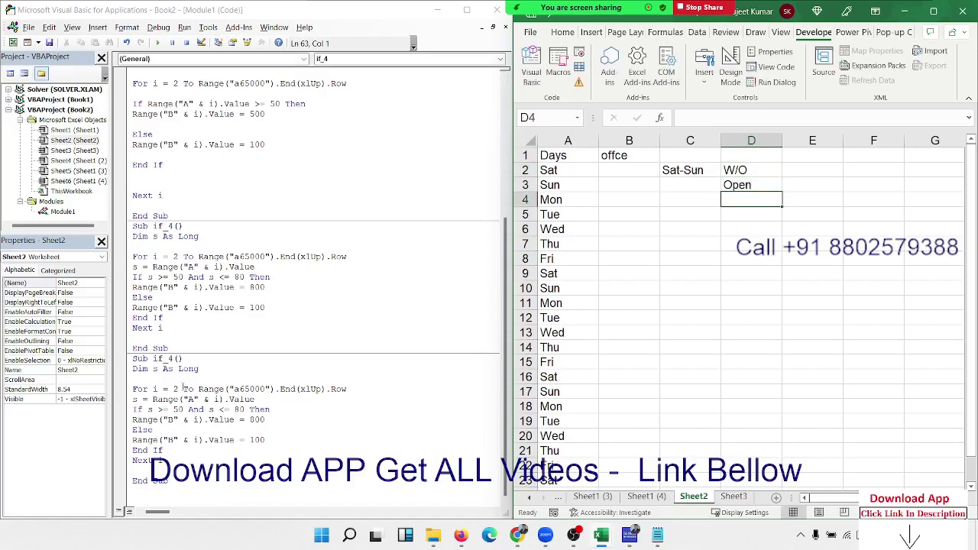
Change the copied macro's declaration to 'Dim s As String'
{"action": "left_click", "coordinate": [153, 409]}
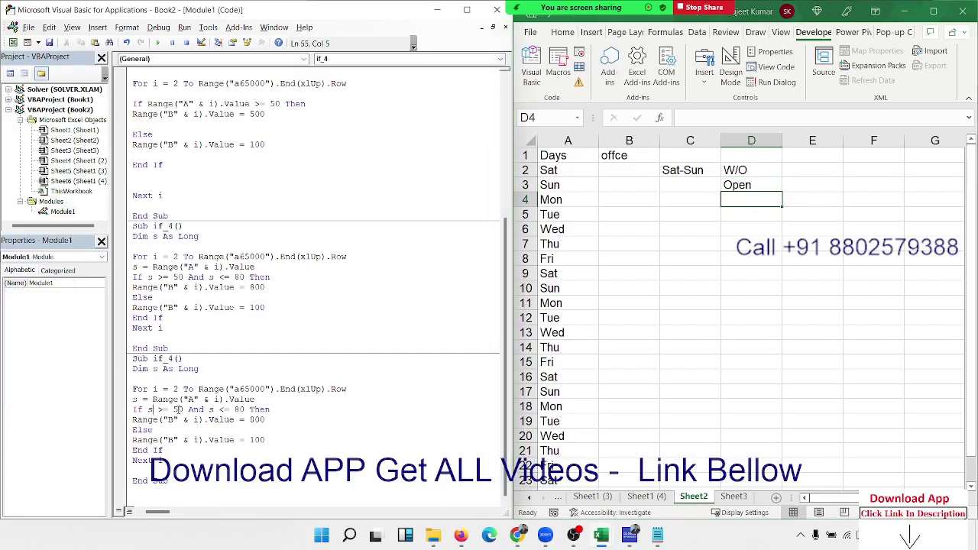
{"action": "double_click", "coordinate": [208, 373]}
{"action": "key", "text": "BackSpace"}
{"action": "key", "text": "BackSpace"}
{"action": "key", "text": "BackSpace"}
{"action": "key", "text": "BackSpace"}
{"action": "type", "text": "as st"}
{"action": "type", "text": "r"}
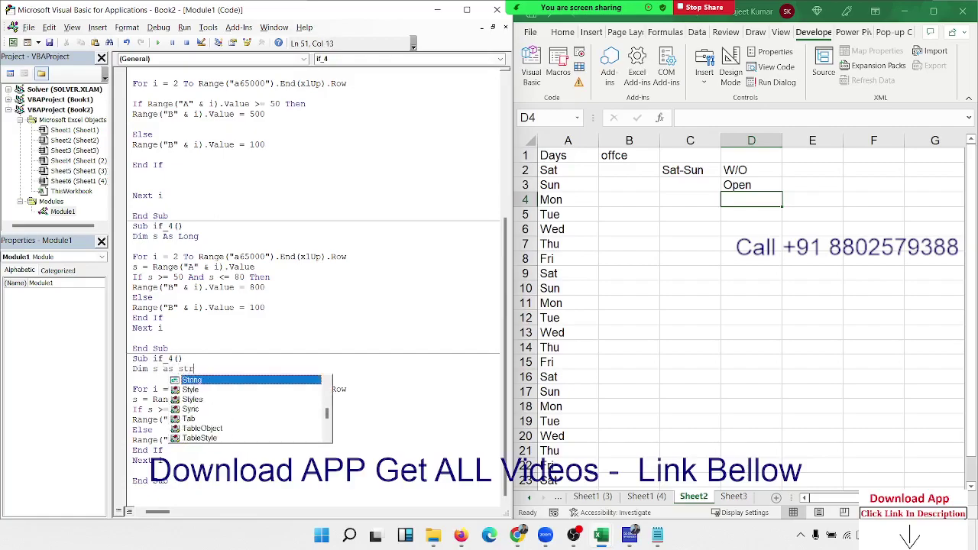
{"action": "key", "text": "Tab"}
Replace the numeric range condition with If s = "Sat" Or s = "Sun"
{"action": "left_click", "coordinate": [310, 412]}
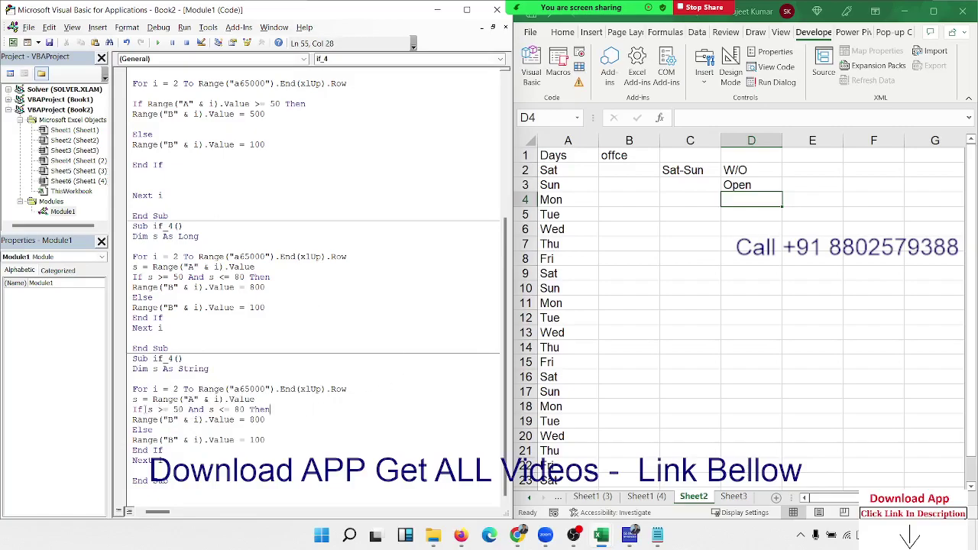
{"action": "left_click_drag", "start_coordinate": [142, 409], "coordinate": [245, 411]}
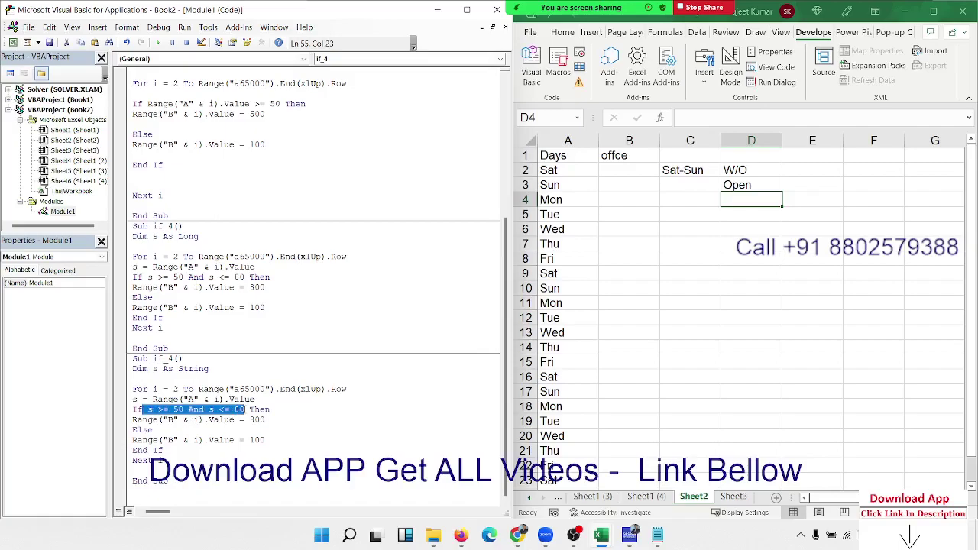
{"action": "key", "text": "Delete"}
{"action": "type", "text": "s"}
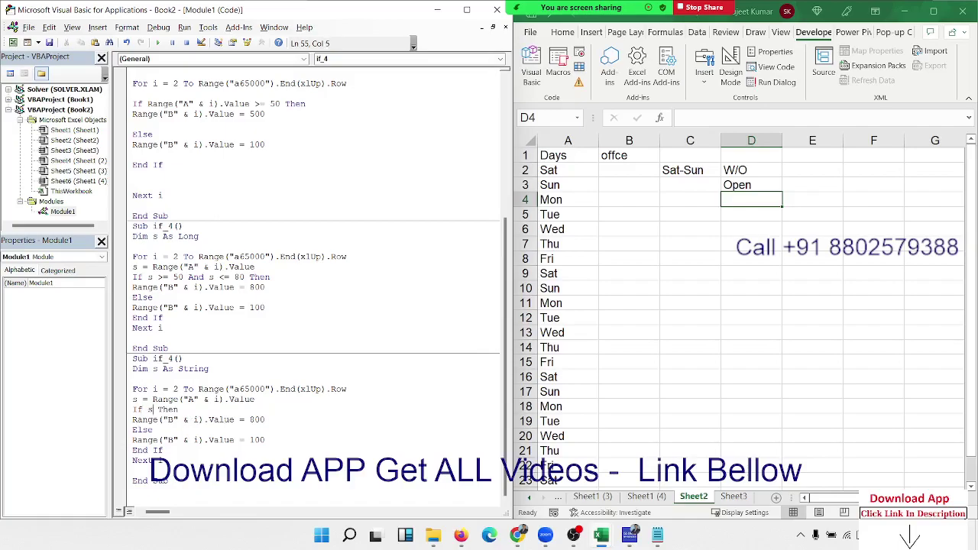
{"action": "key", "text": "BackSpace"}
{"action": "type", "text": "=\"Sat"}
{"action": "type", "text": "\" o"}
{"action": "type", "text": "r "}
{"action": "type", "text": "s="}
{"action": "type", "text": "\"Sun"}
{"action": "type", "text": "\""}
Enter SAT in worksheet cell A2
{"action": "left_click", "coordinate": [258, 434]}
{"action": "left_click", "coordinate": [558, 173]}
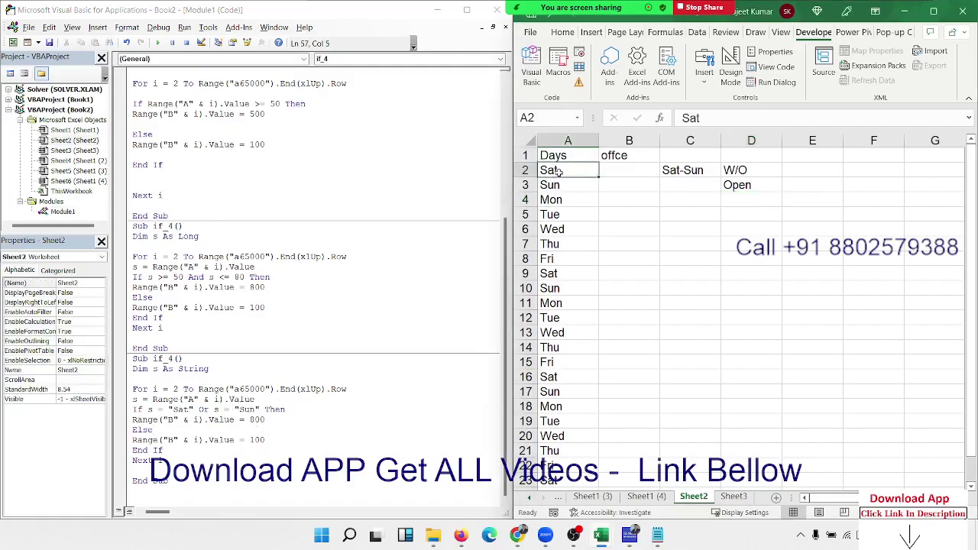
{"action": "type", "text": "SAT"}
{"action": "key", "text": "Return"}
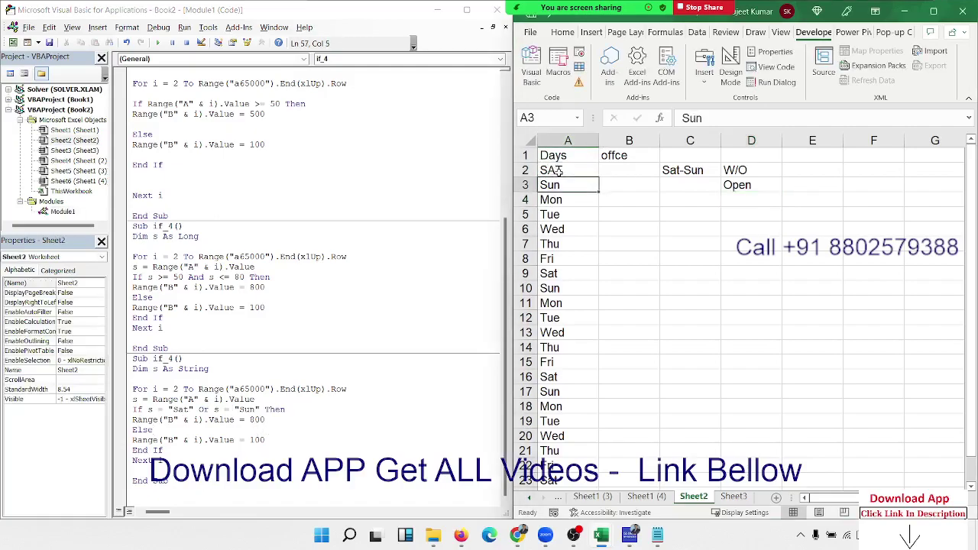
Replace the 800 result with "W/O" and the Else value 100 with "Open"
{"action": "double_click", "coordinate": [258, 419]}
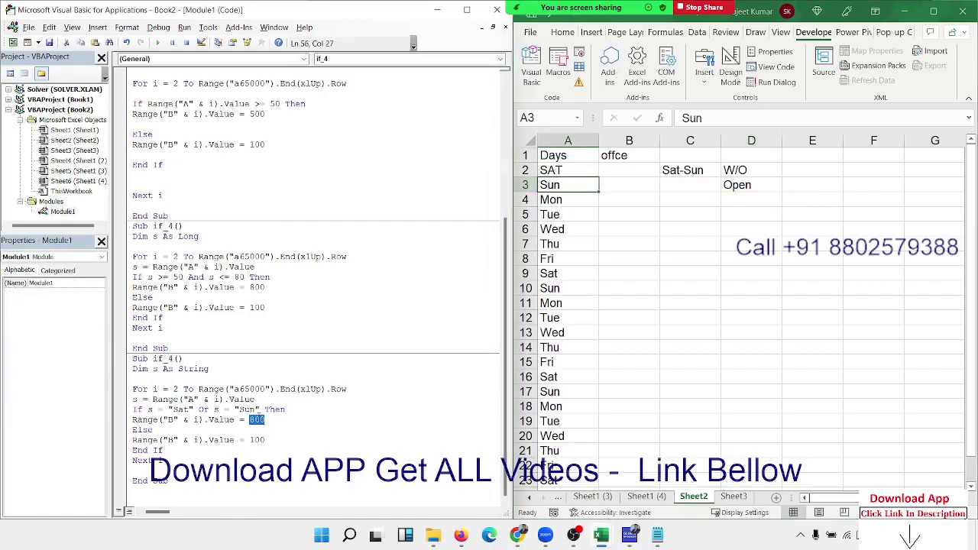
{"action": "key", "text": "Delete"}
{"action": "type", "text": "\""}
{"action": "type", "text": "OFF"}
{"action": "key", "text": "BackSpace"}
{"action": "key", "text": "BackSpace"}
{"action": "key", "text": "BackSpace"}
{"action": "type", "text": "W/"}
{"action": "type", "text": "F"}
{"action": "key", "text": "BackSpace"}
{"action": "type", "text": "O\""}
{"action": "double_click", "coordinate": [253, 441]}
{"action": "type", "text": "\"Ope"}
{"action": "type", "text": "nN"}
{"action": "key", "text": "BackSpace"}
{"action": "type", "text": "\""}
{"action": "left_click", "coordinate": [207, 430]}
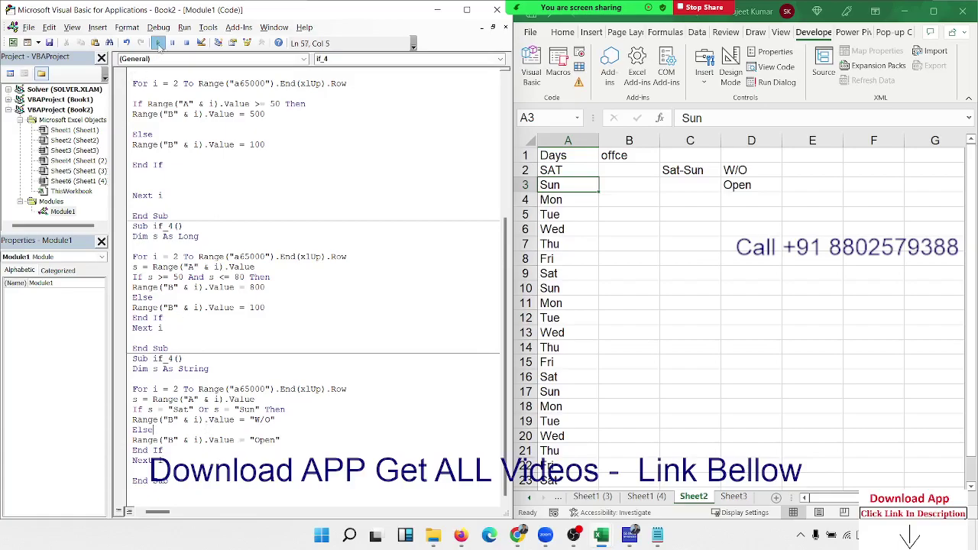
Dismiss the duplicate-name compile error and rename the macro from if_4 to if_5
{"action": "left_click", "coordinate": [158, 43]}
{"action": "key", "text": "Return"}
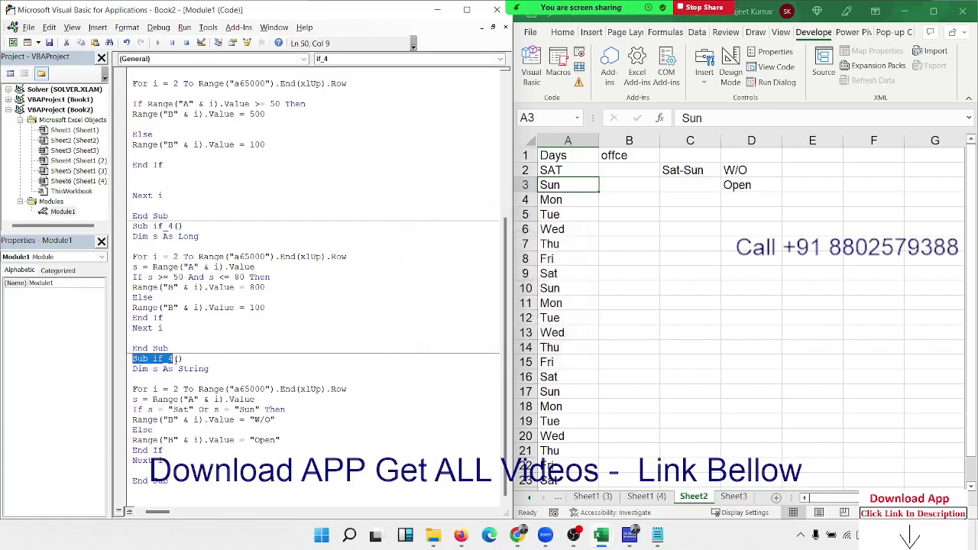
{"action": "left_click", "coordinate": [172, 359]}
{"action": "key", "text": "BackSpace"}
{"action": "type", "text": "5"}
{"action": "left_click", "coordinate": [137, 380]}
Run if_5 and verify cell B3 shows W/O beside a weekend day
{"action": "left_click", "coordinate": [159, 43]}
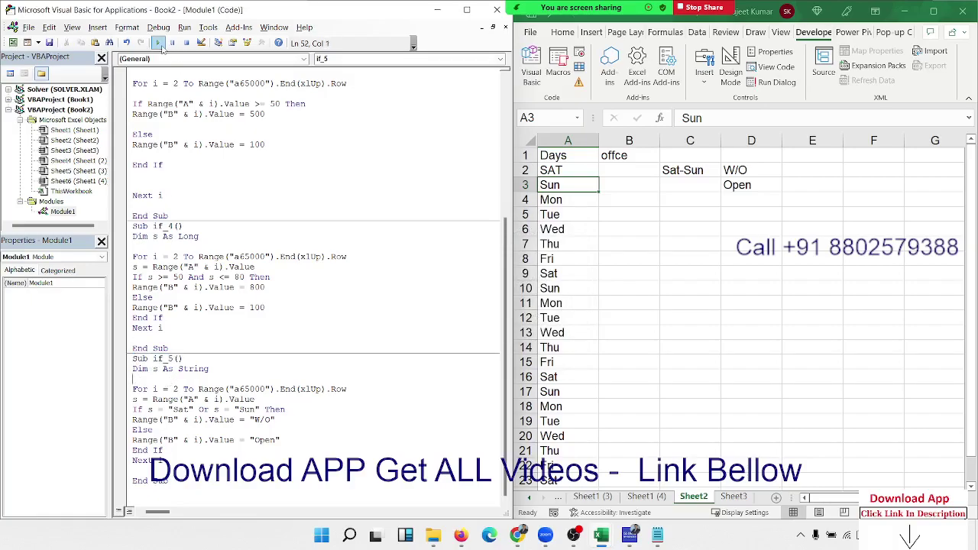
{"action": "left_click", "coordinate": [627, 183]}
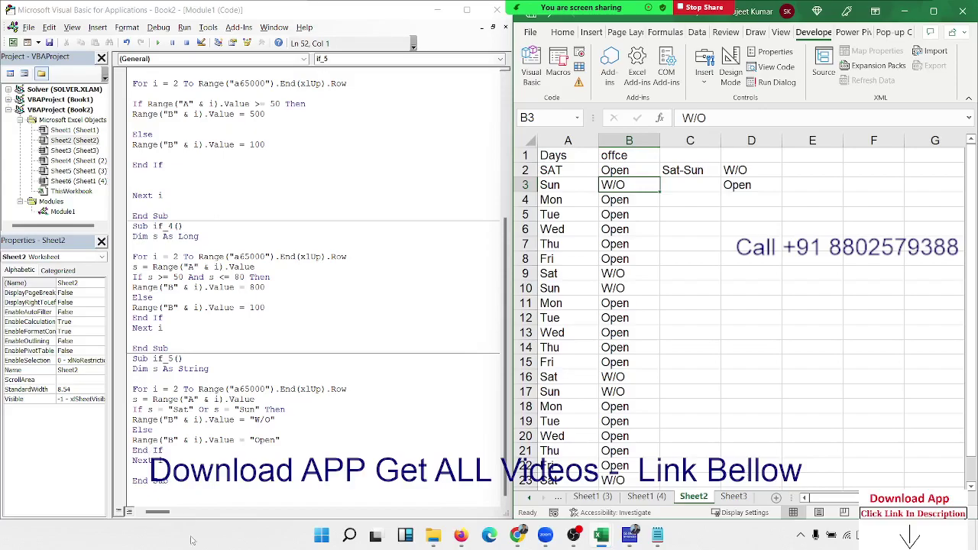
{"action": "left_click", "coordinate": [218, 451]}
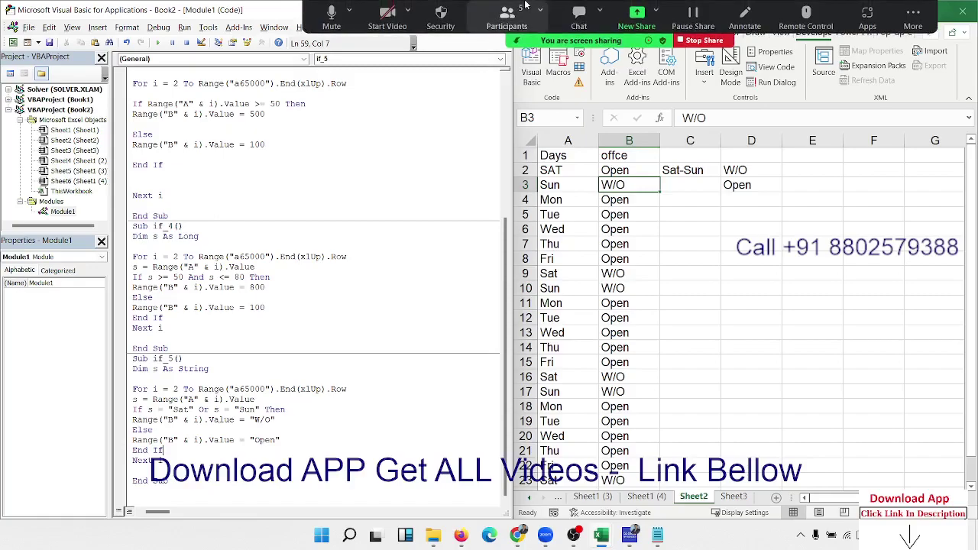
{"action": "left_click", "coordinate": [508, 15]}
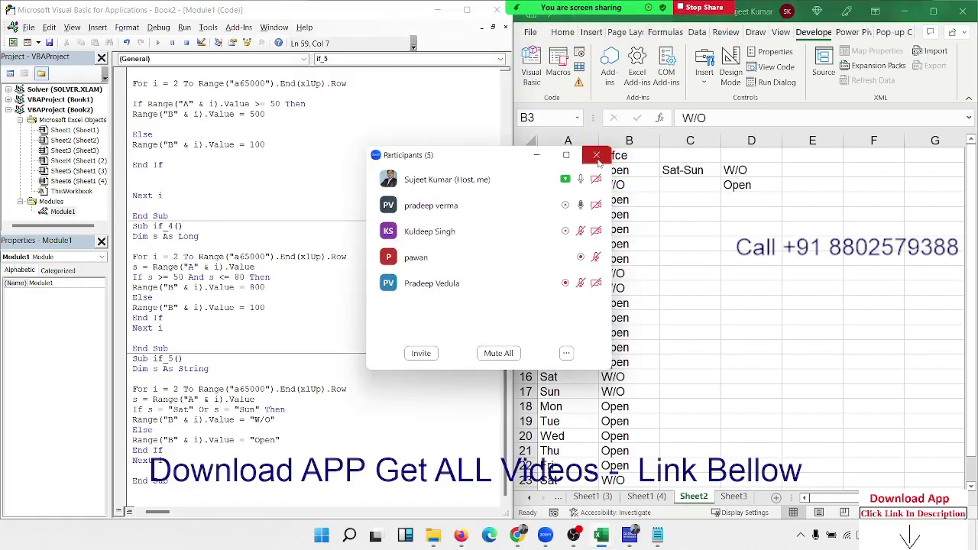
{"action": "left_click", "coordinate": [596, 156]}
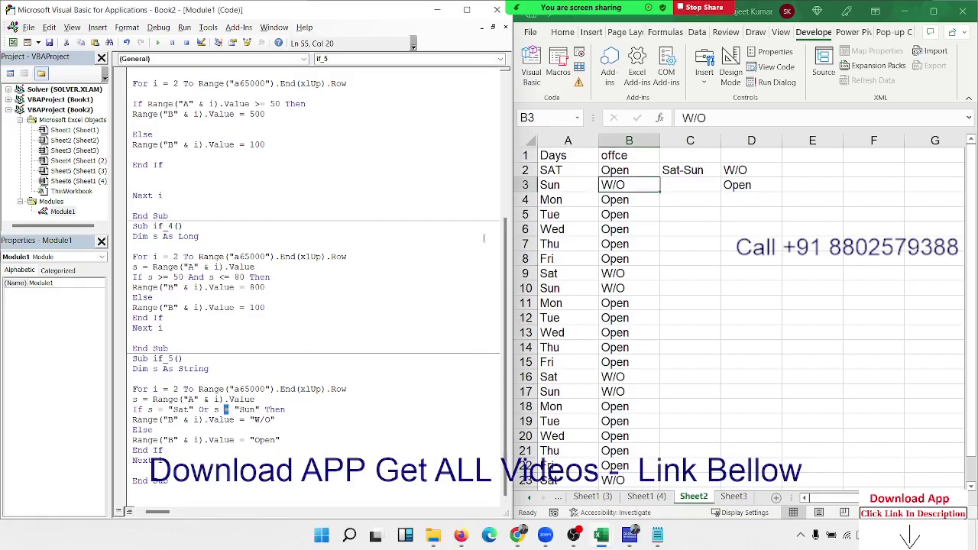
Check the result in B2 beside SAT, then select all of Module1's code with Ctrl+A
{"action": "left_click", "coordinate": [590, 171]}
{"action": "left_click", "coordinate": [612, 170]}
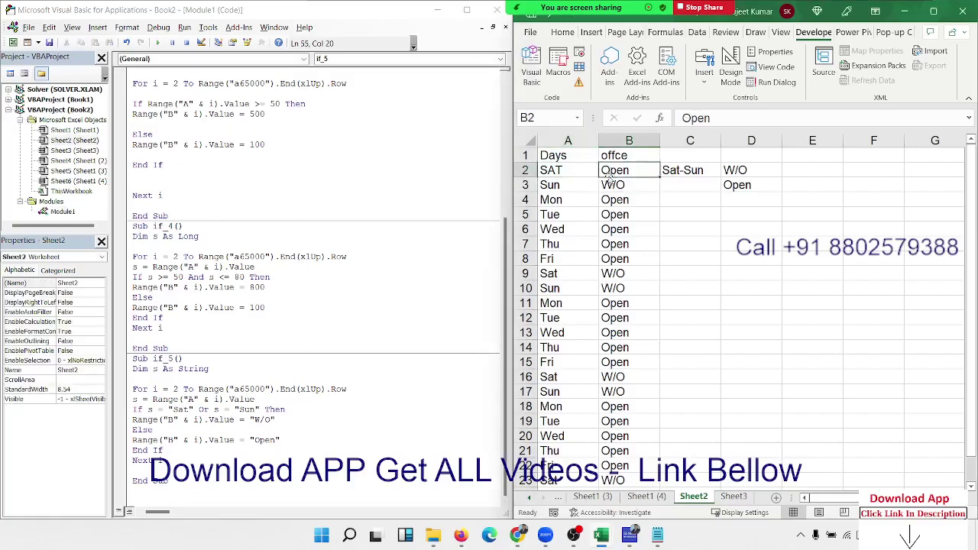
{"action": "left_click", "coordinate": [193, 483]}
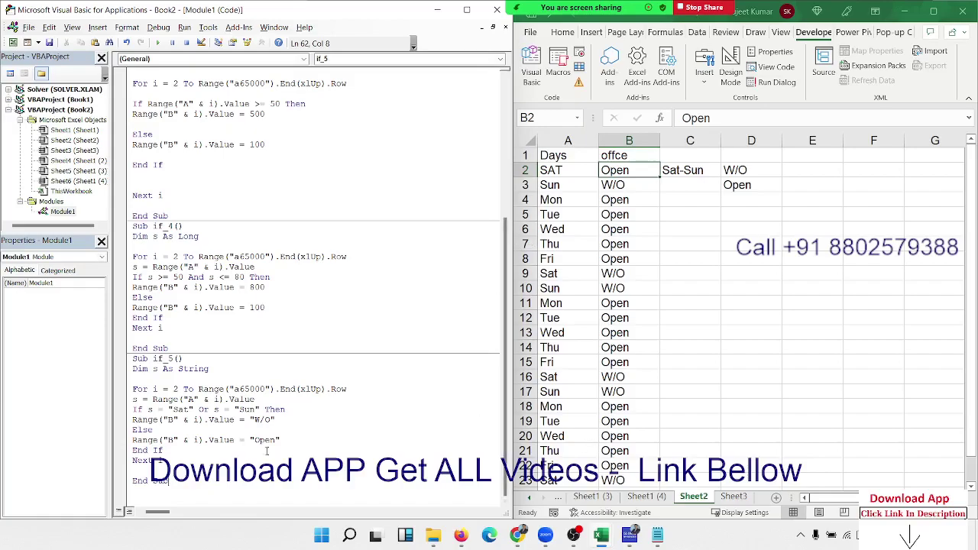
{"action": "key", "text": "ctrl+a"}
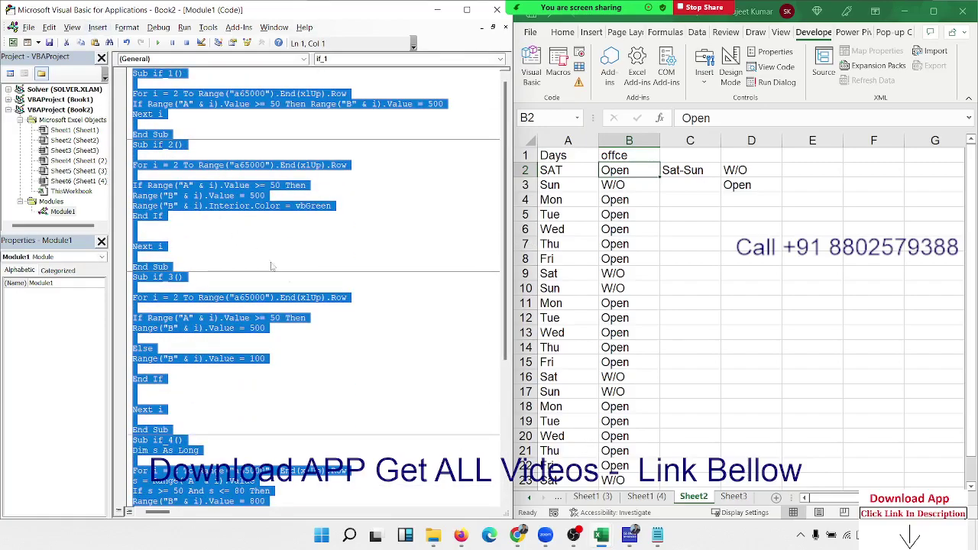